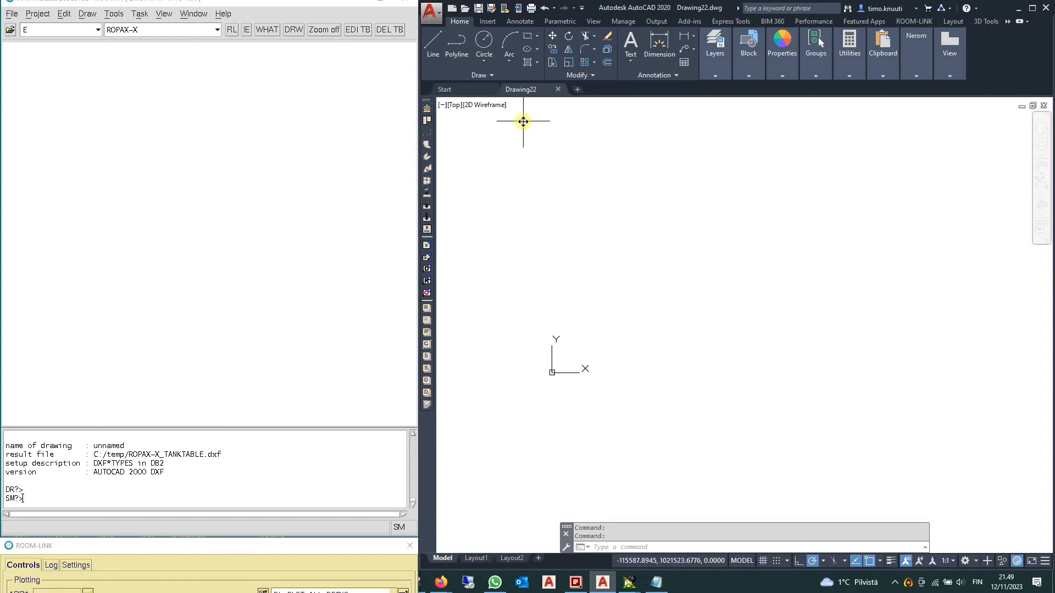
- Set up a section link to NAPA project ROPAX-X using drawing setup TPLAN and arrangement WTA
left_click(424, 107)
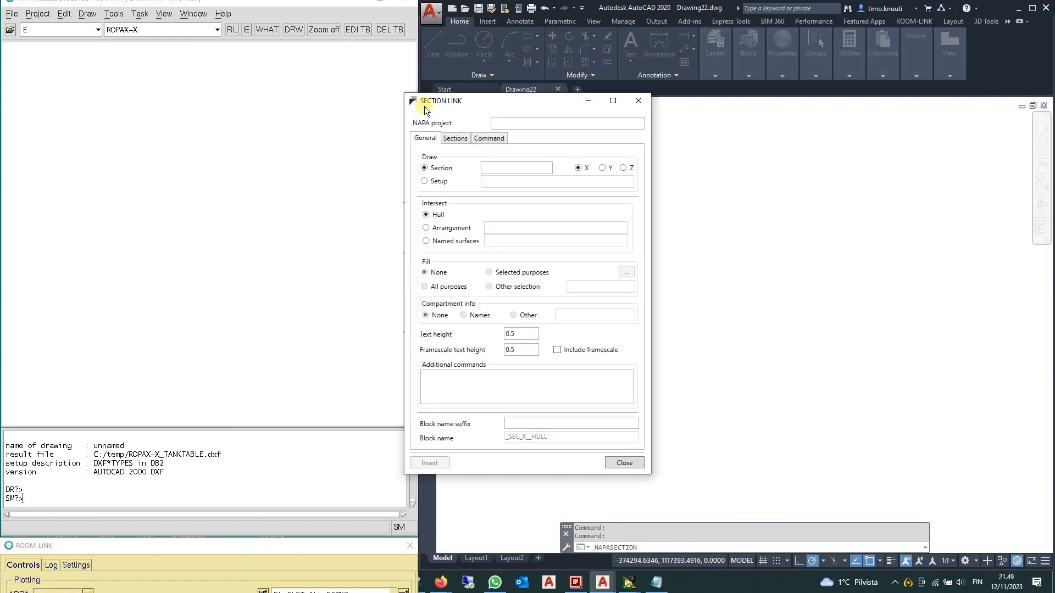
left_click(509, 121)
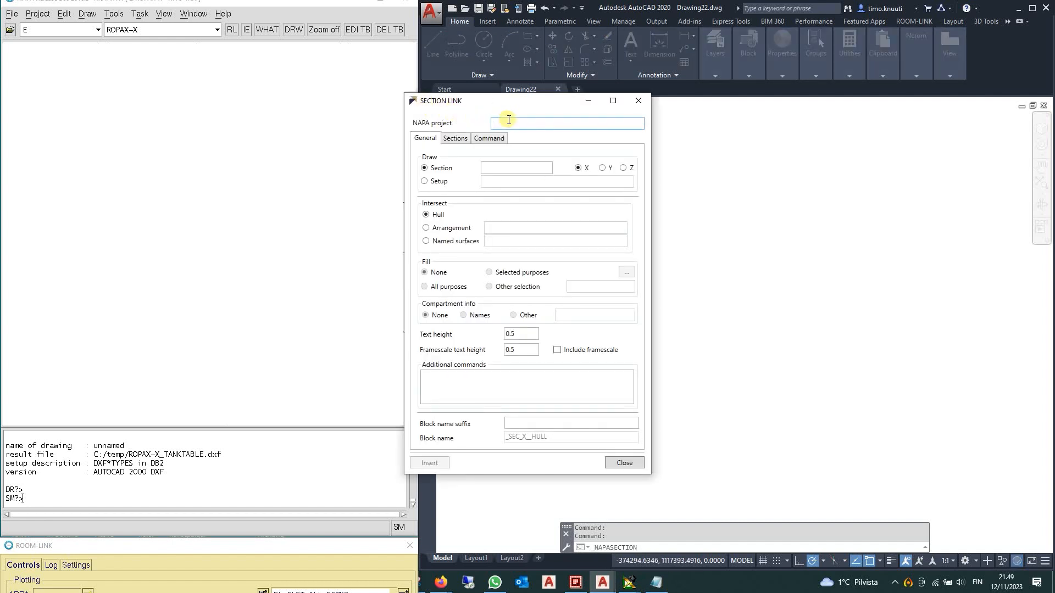
type("ROPAX-X")
left_click(434, 181)
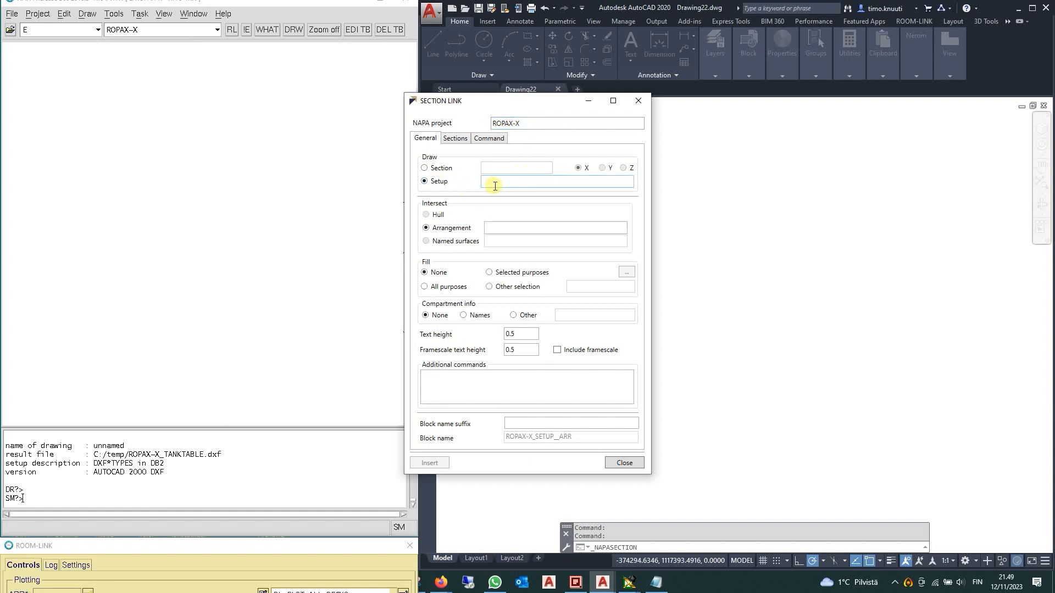
left_click(495, 183)
type("TP")
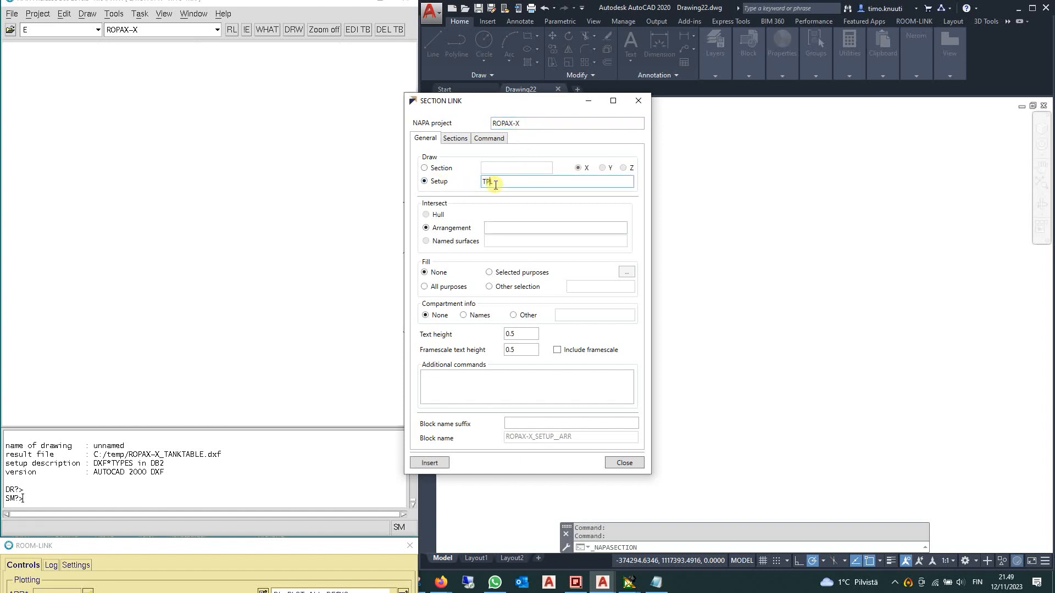
type("LAN")
left_click(498, 229)
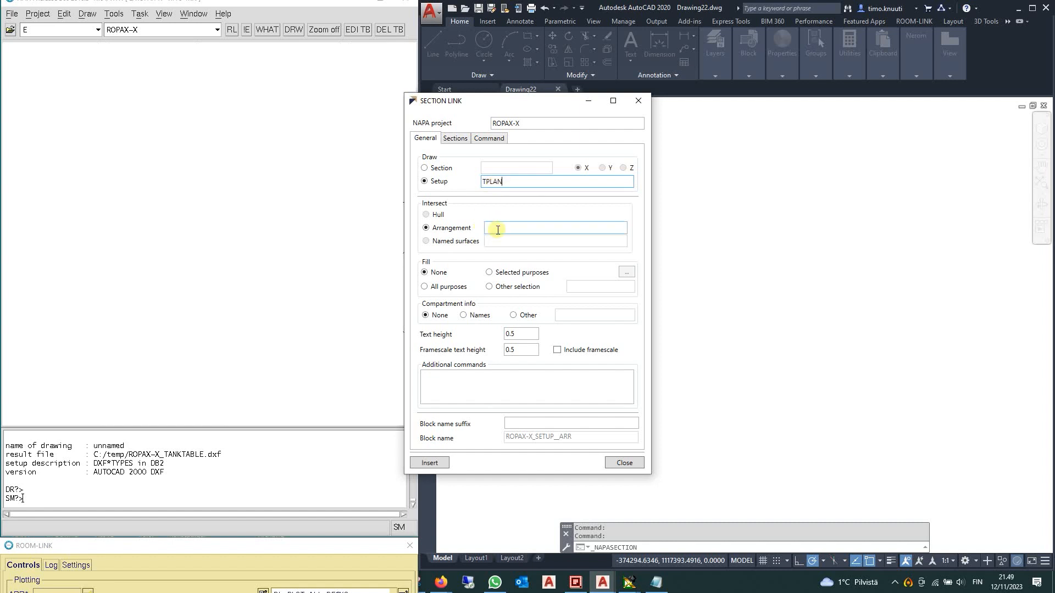
type("WTA")
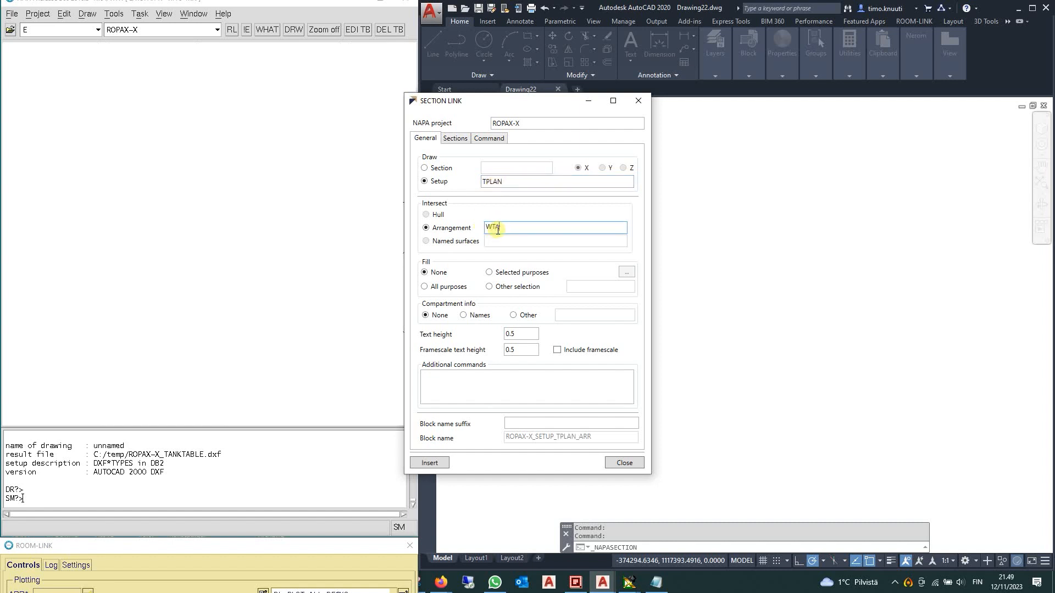
- Set the fill selection to TYPE=L with compartment names, text and framescale text heights of 1, and the framescale included
left_click(489, 287)
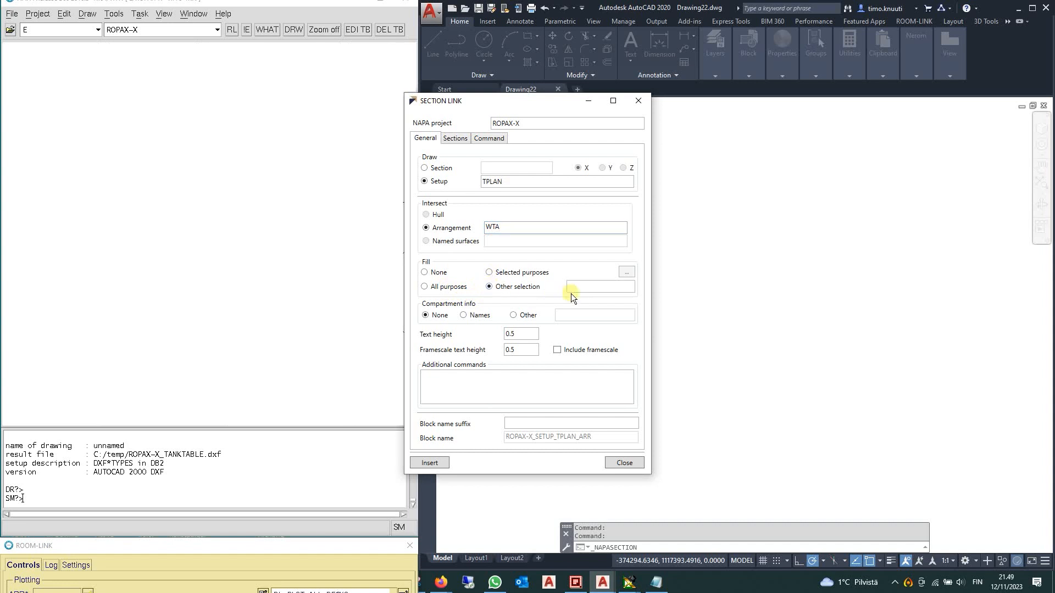
left_click(581, 285)
type("TYPE=L")
left_click(464, 316)
left_click(509, 333)
type("1")
double_click(522, 350)
type("1")
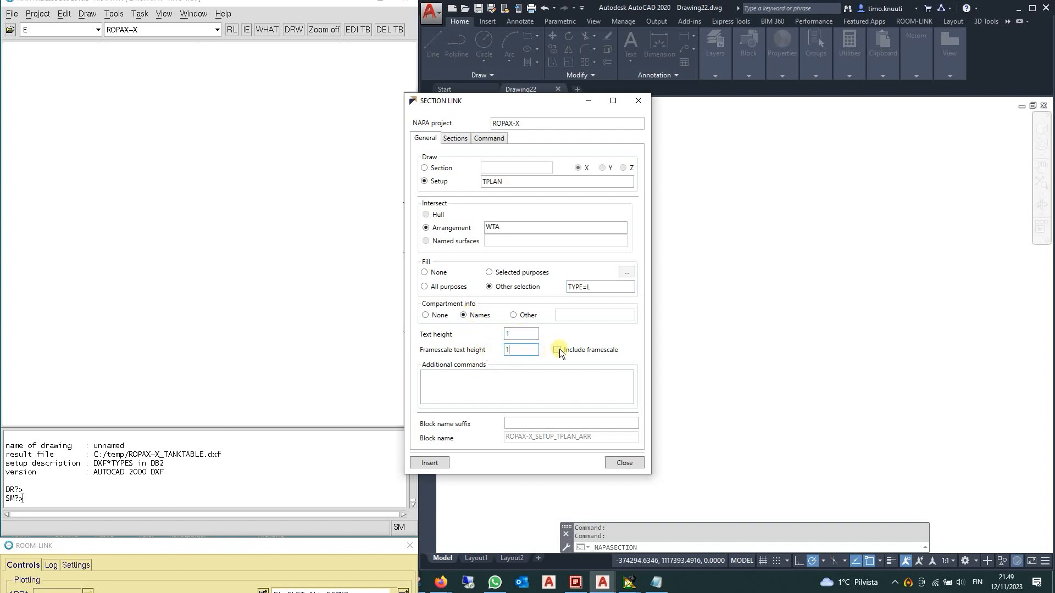
left_click(558, 350)
- Insert the TPLAN setup drawing at 0,0 with default scale and rotation
left_click(440, 463)
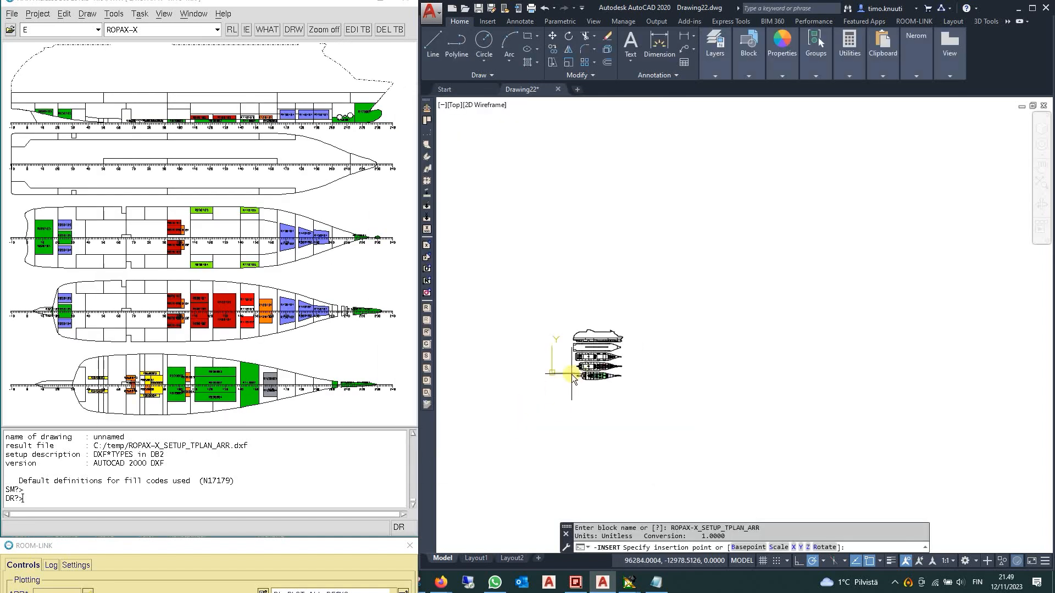
scroll(561, 371, "up", 4)
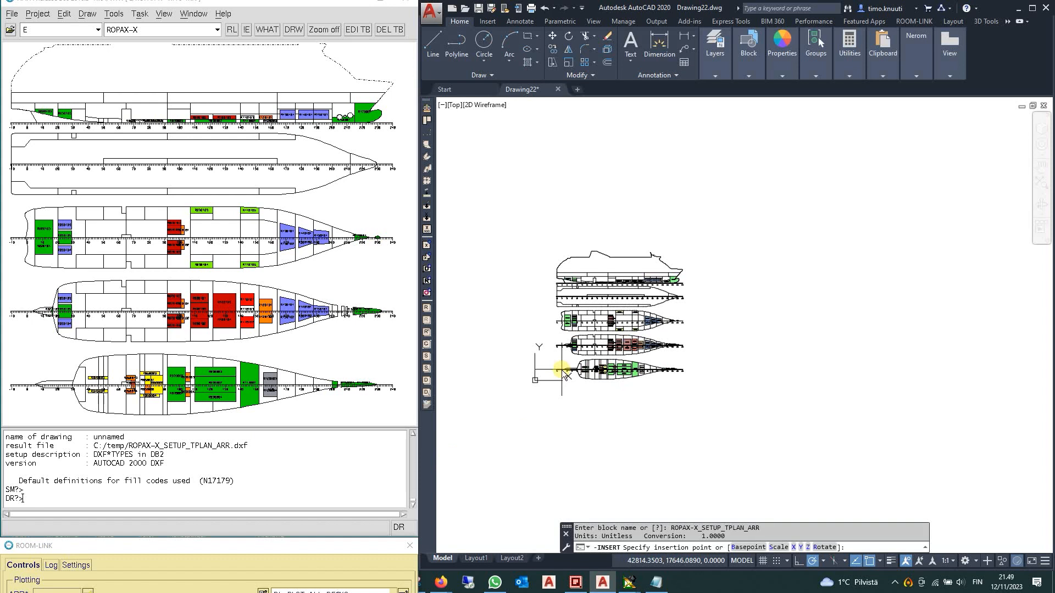
type(",0")
key("Return")
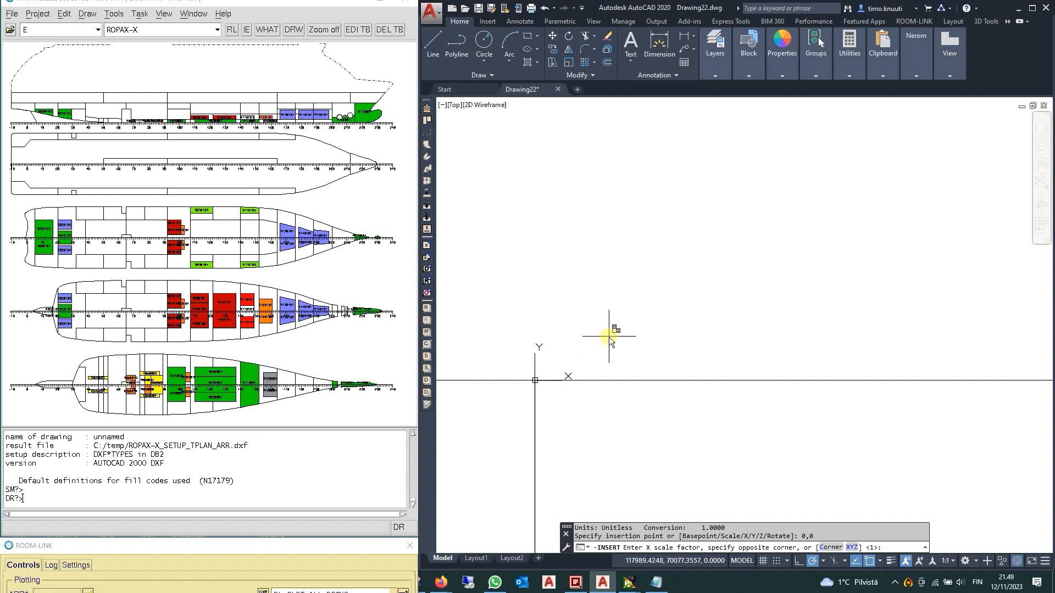
key("Return")
key("Return")
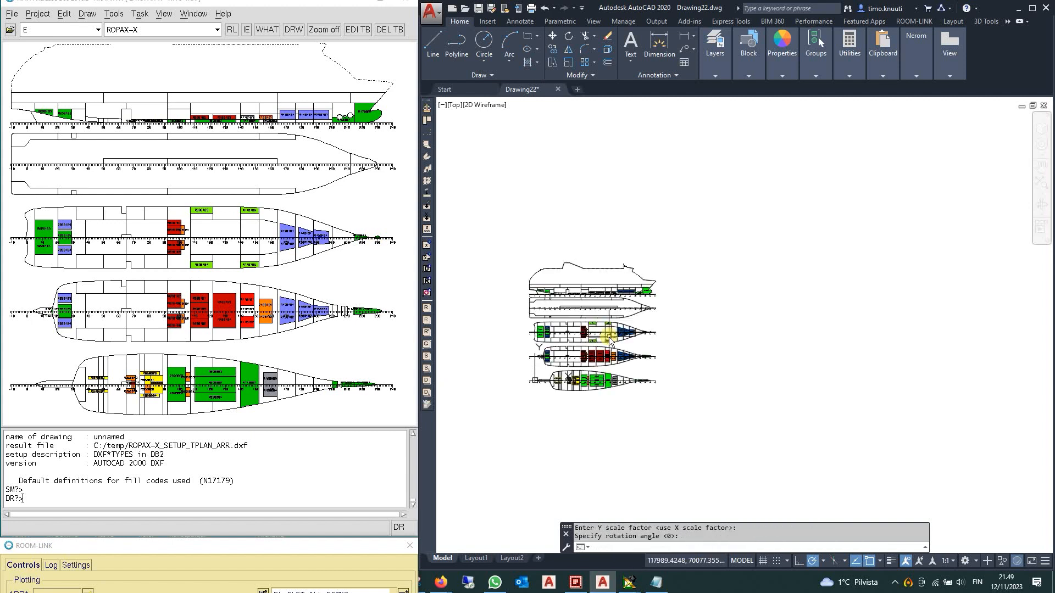
key("Escape")
scroll(551, 358, "up", 2)
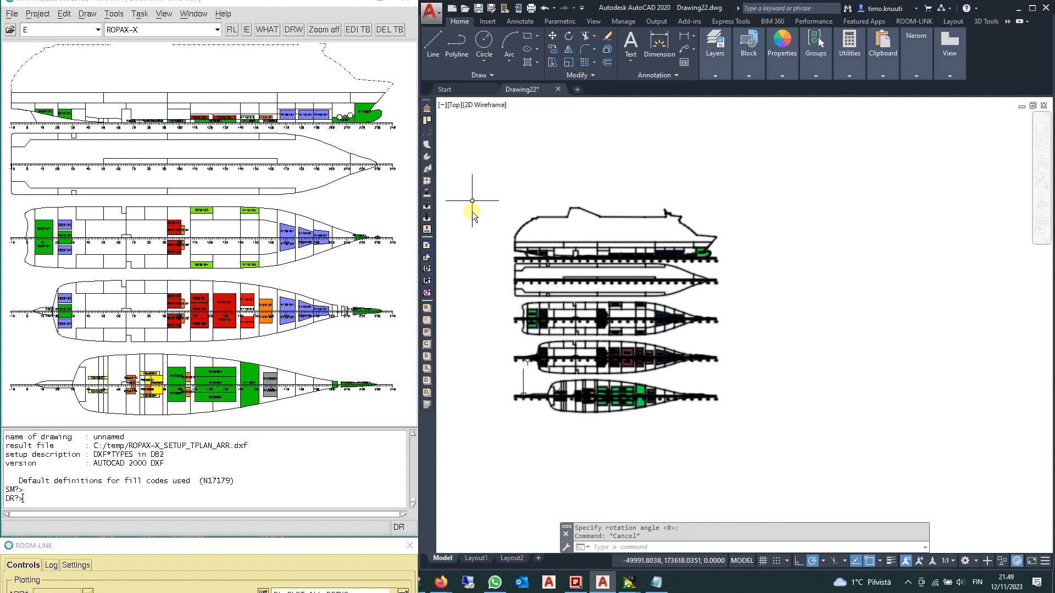
- Insert the SECTIONS setup drawing beside the tank plan, level with its lowest deck, using default scale and rotation
left_click(426, 111)
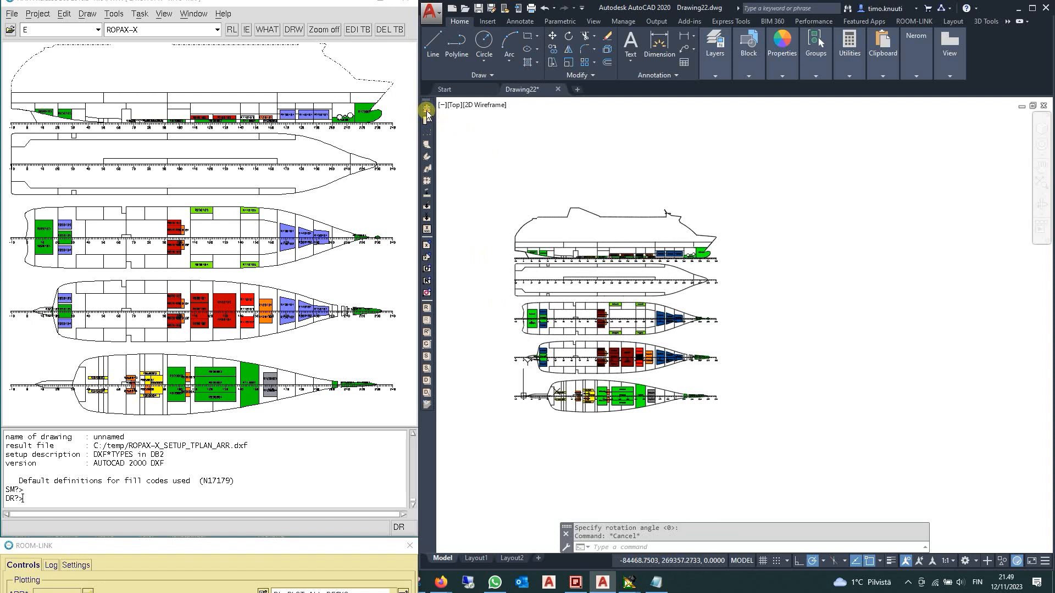
double_click(484, 182)
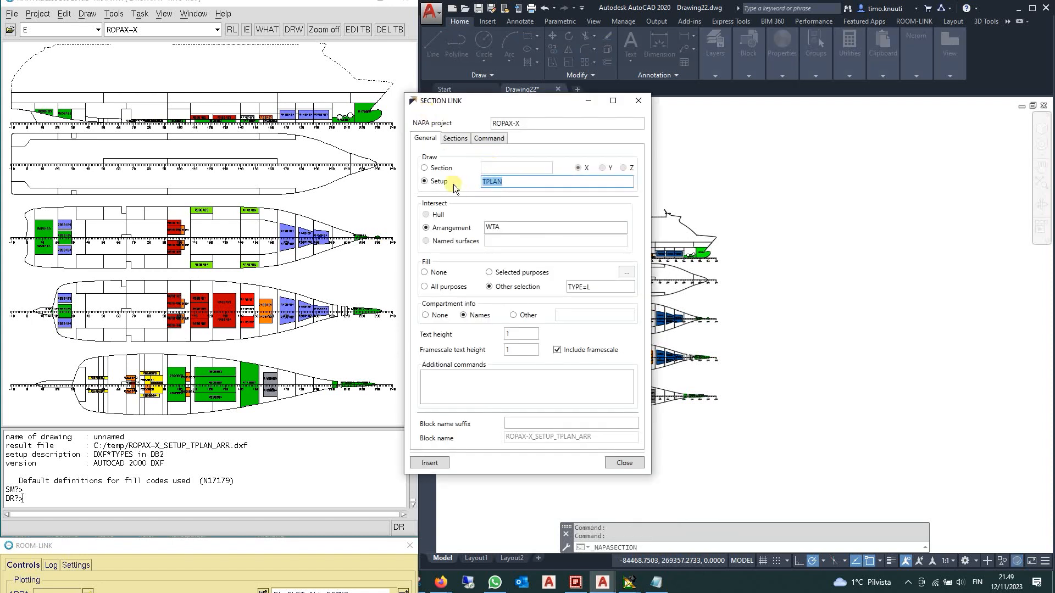
type("SECTIONS")
left_click(434, 463)
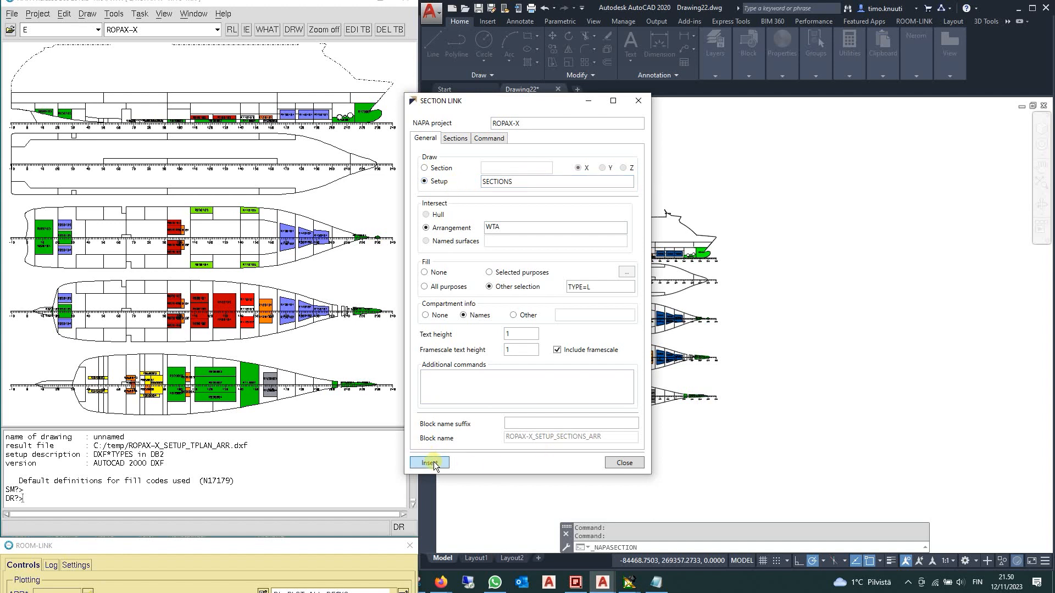
left_click(749, 414)
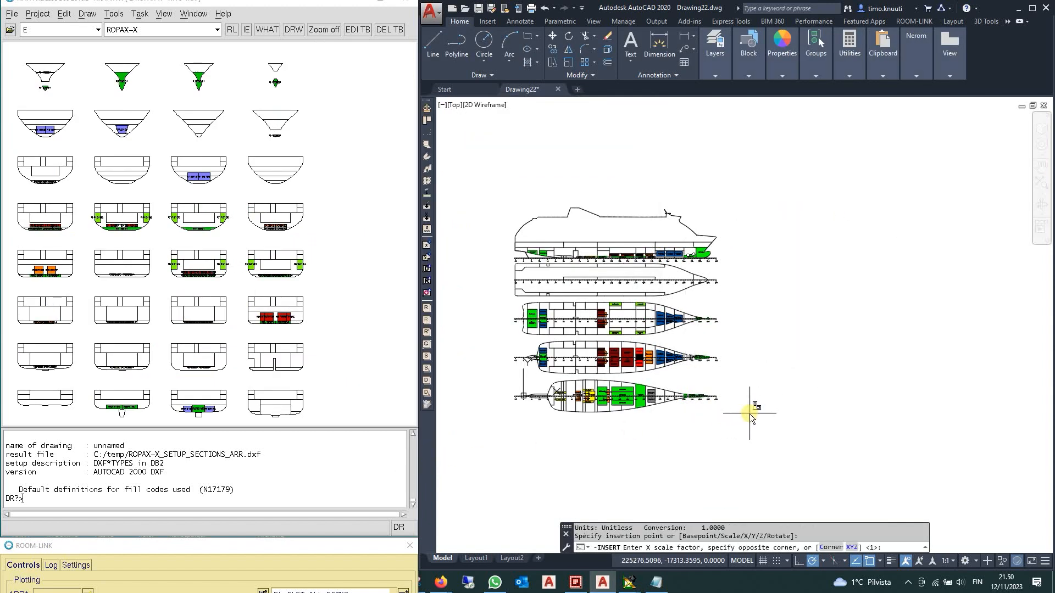
key("Return")
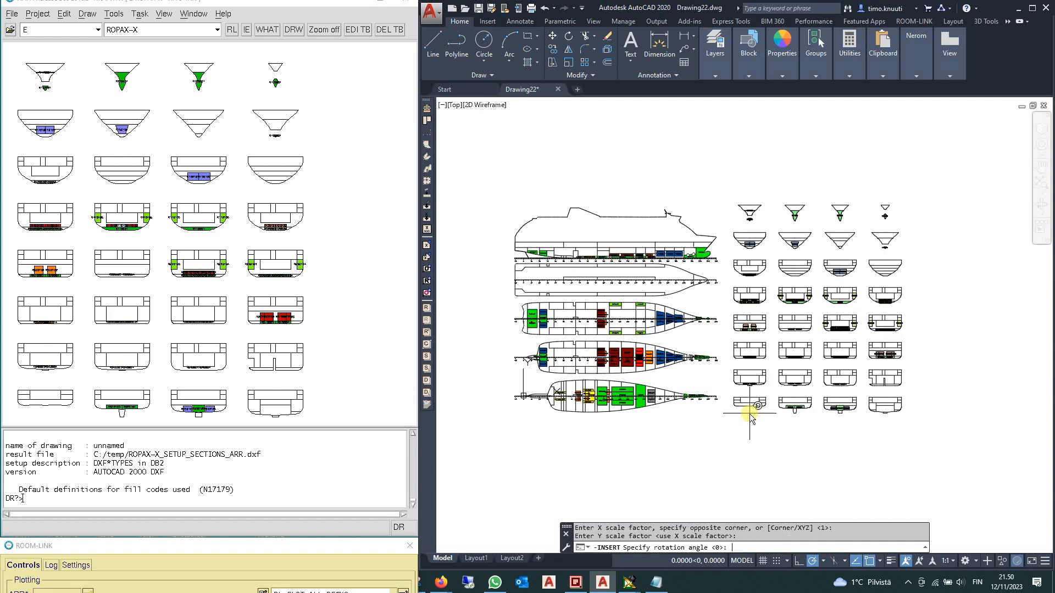
key("Return")
key("Return")
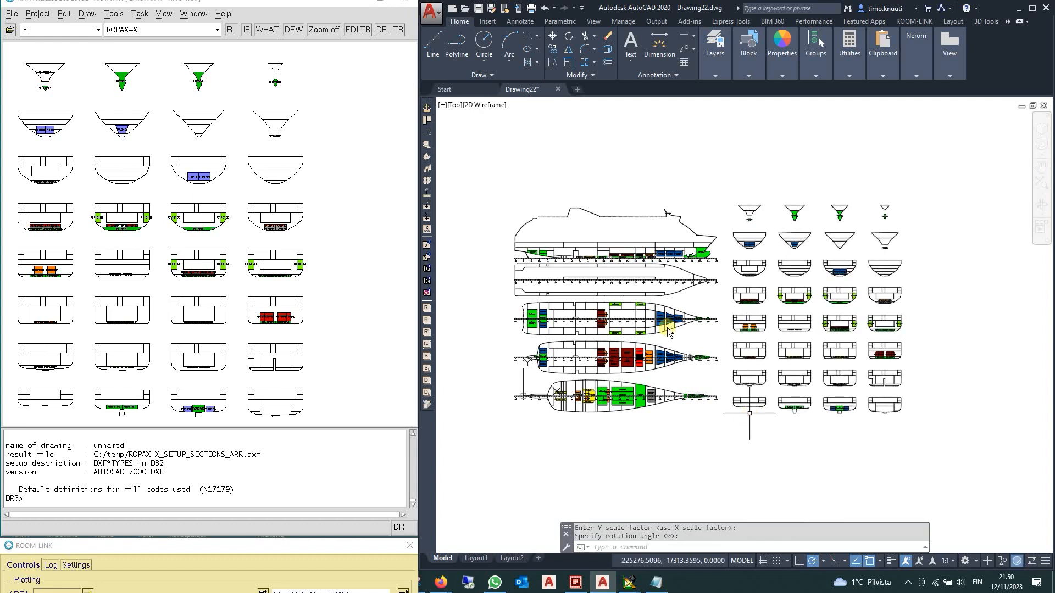
- Define a section link from the NAPA commands SM, !LINK R 0 D 1;, SEL TYPE=L; and LIS, with name suffix TANKTABLE
left_click(427, 108)
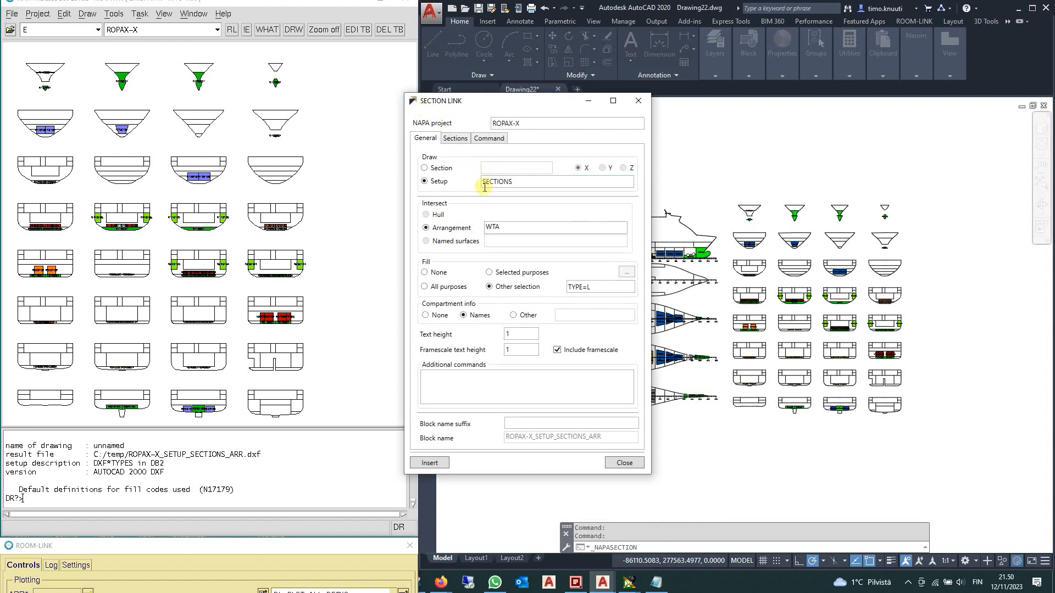
left_click(496, 139)
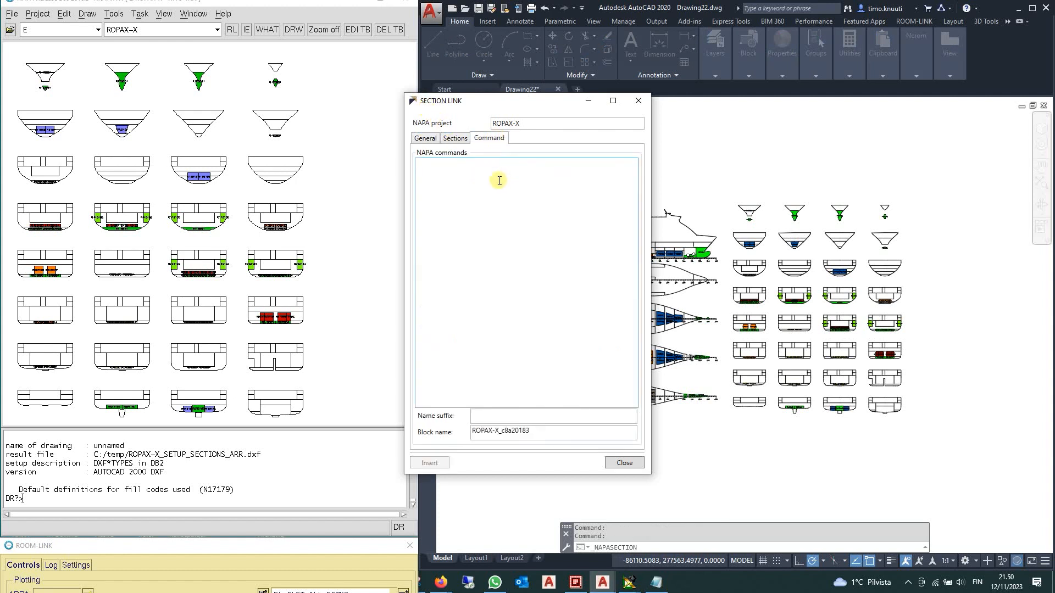
type("SM !LINK R 0 D 1; SEL TYPE=L; LIS")
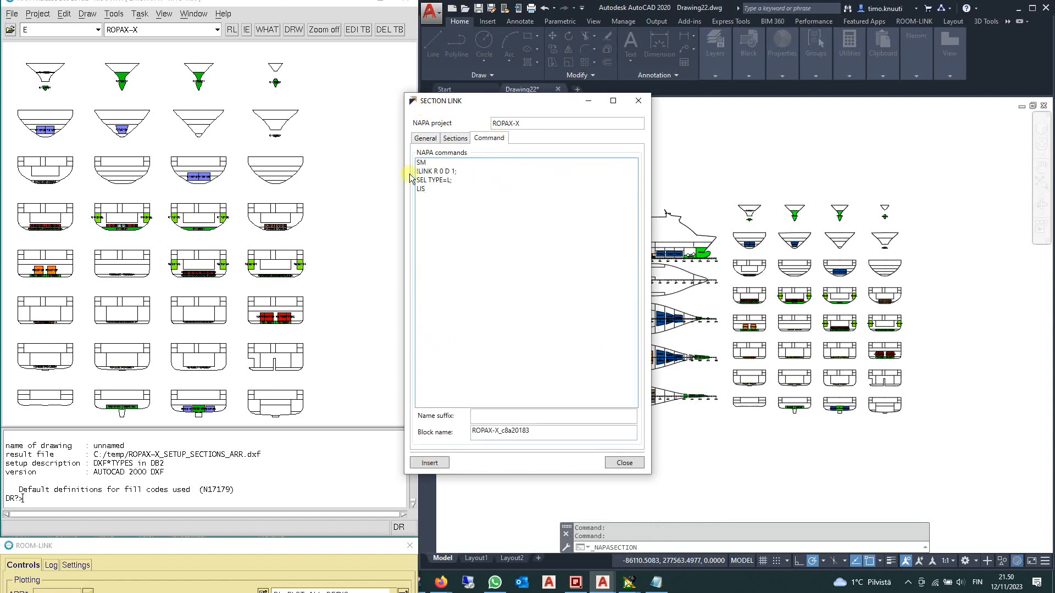
left_click_drag(420, 163, 445, 198)
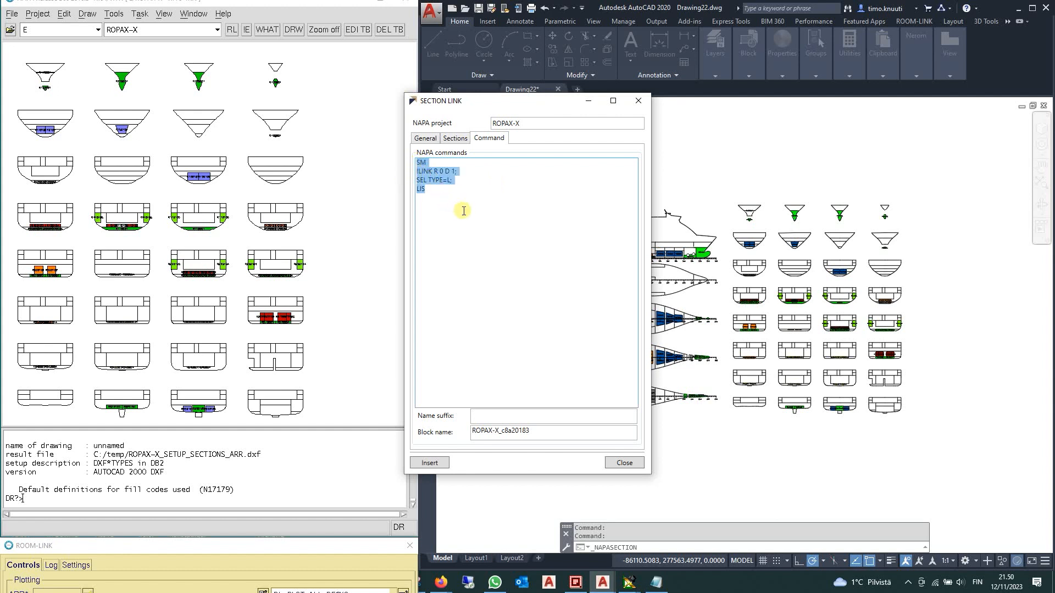
left_click(535, 416)
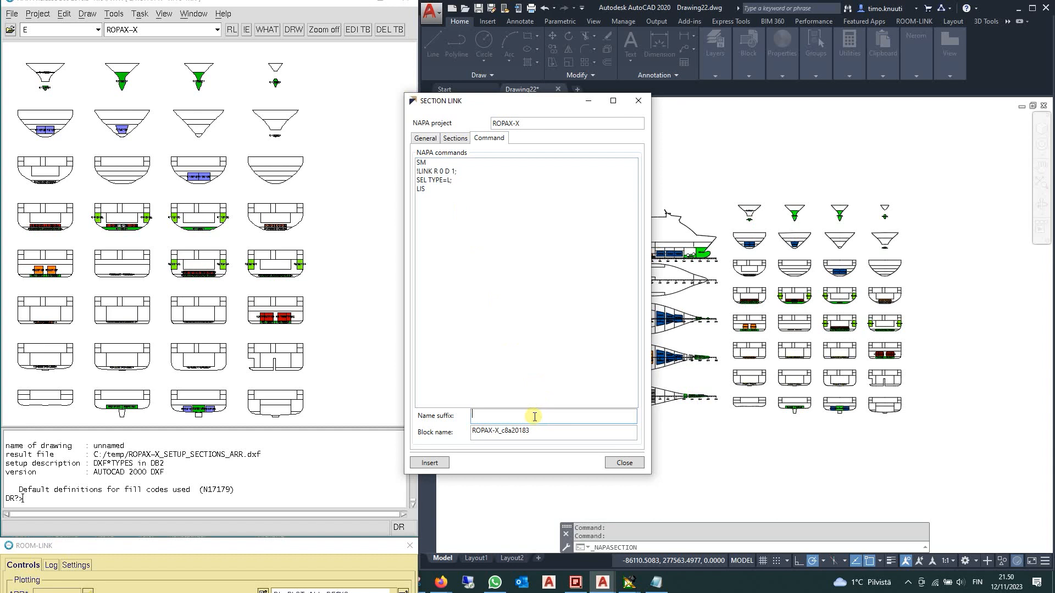
type("TANKTABLE")
- Insert the tank table beside the uppermost row of cross-sections, using default scale and rotation
left_click(444, 464)
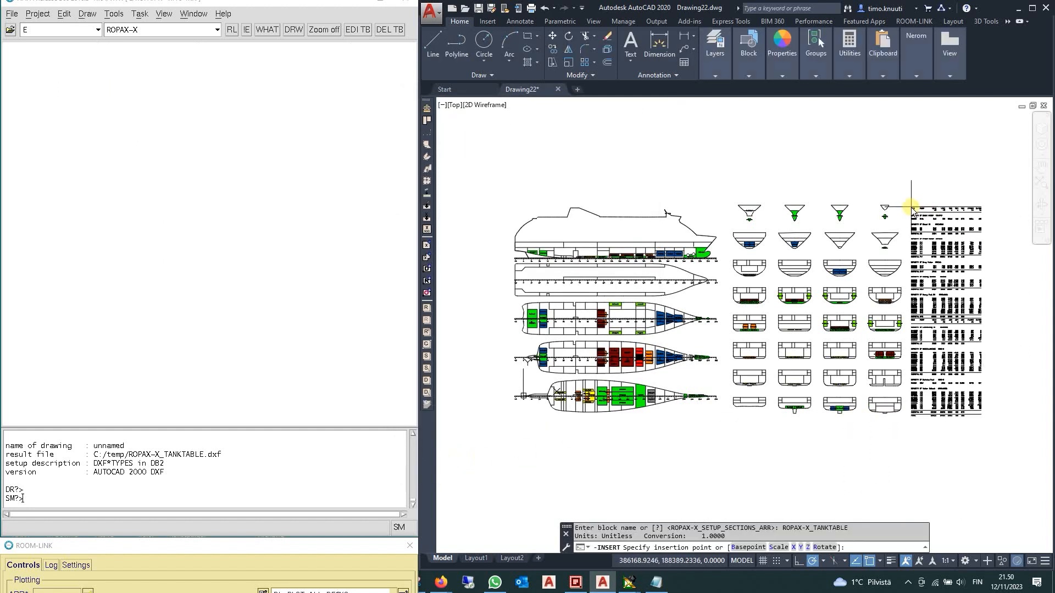
left_click(911, 208)
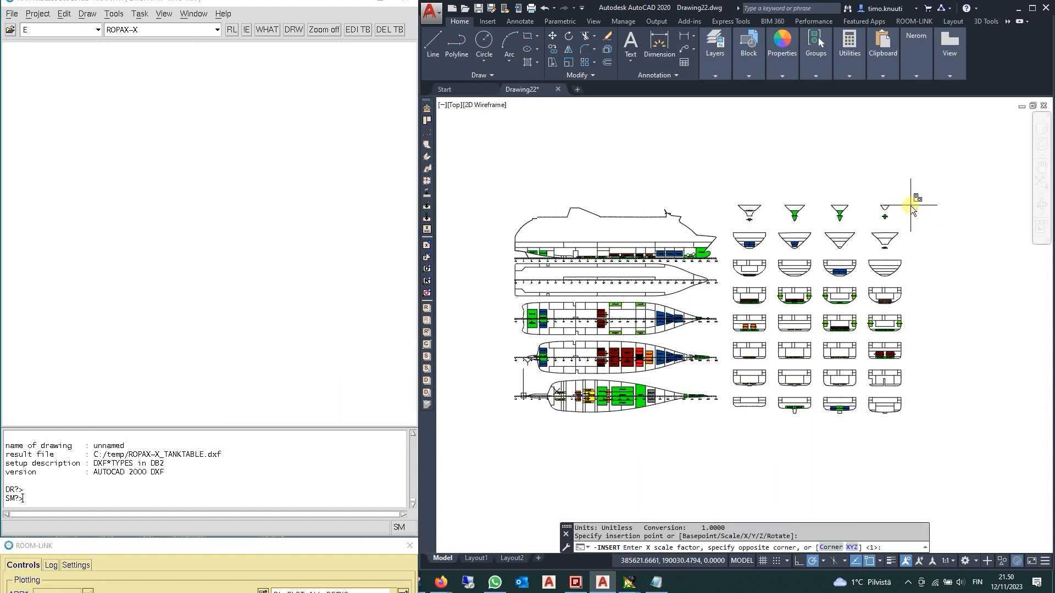
key("Return")
key("Return")
key("Return")
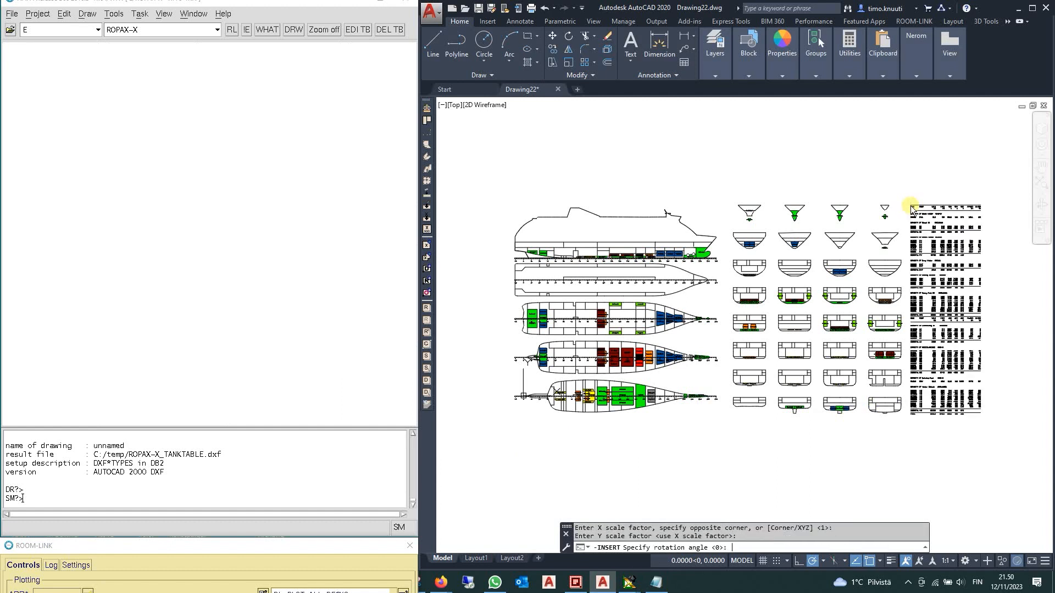
scroll(783, 219, "down", 2)
key("Escape")
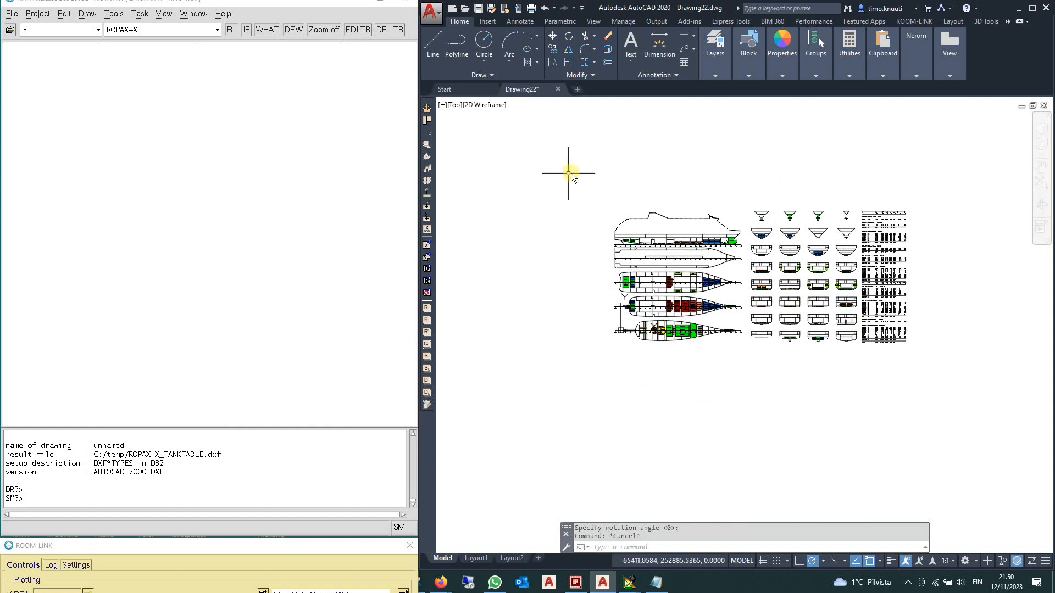
- Insert the A1H_LONG drawing format with NSINSERTOBJECT so that it frames the plans, sections and tank table
type("NS")
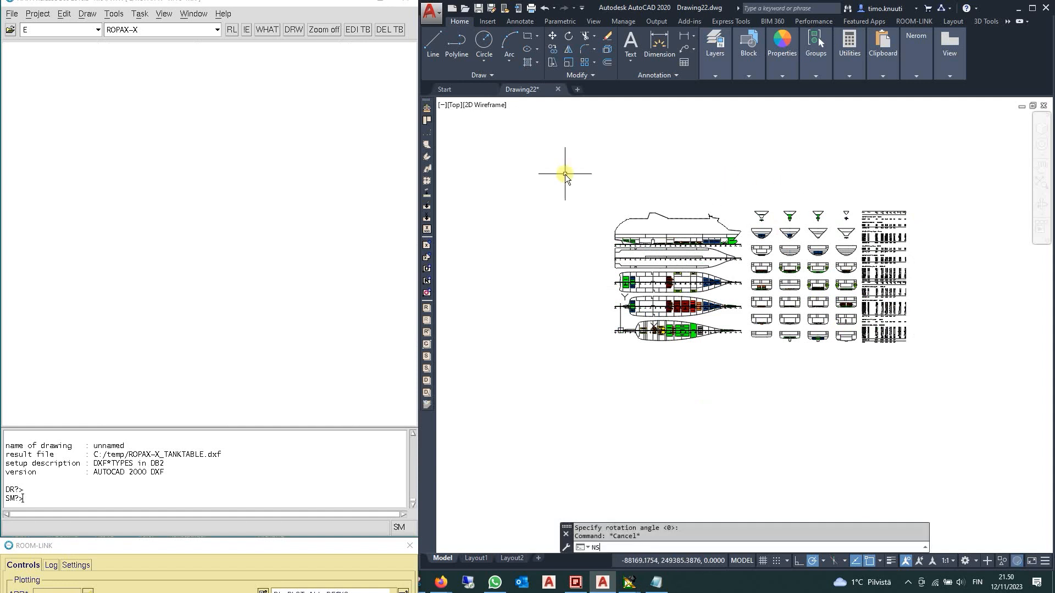
type("INSERT")
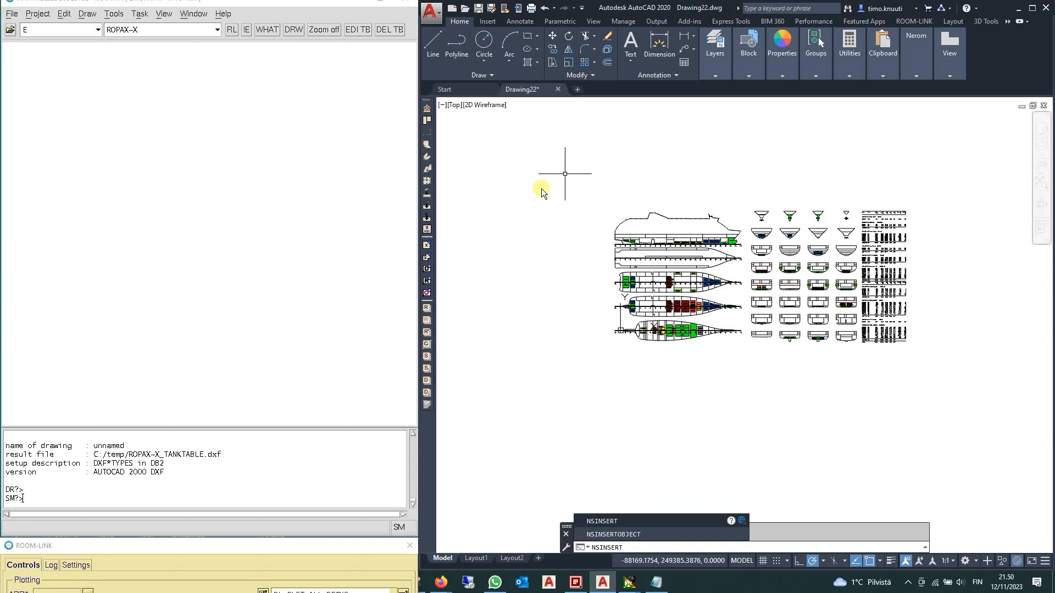
left_click(630, 534)
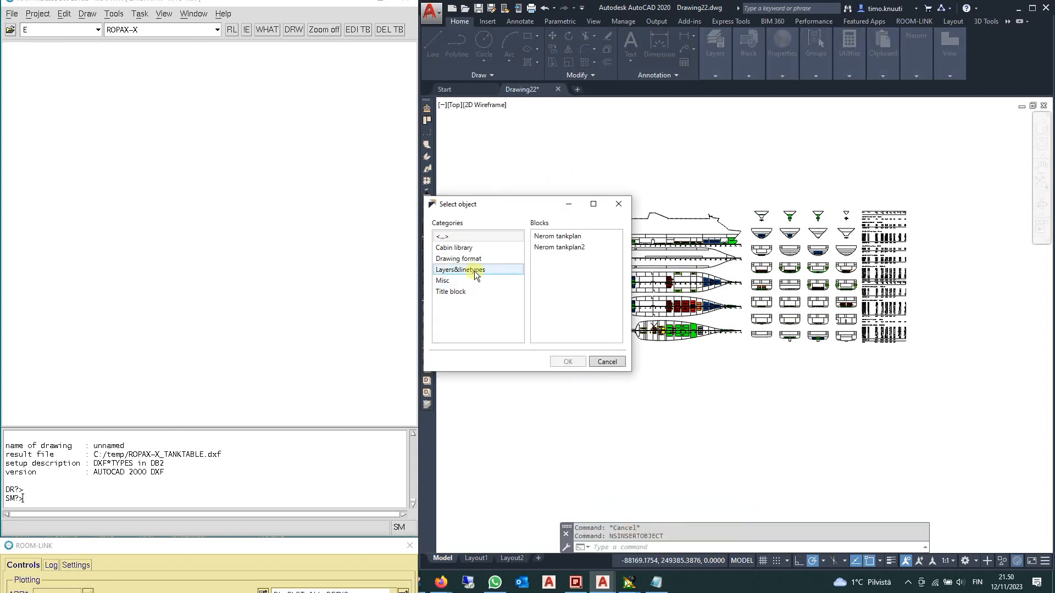
left_click(479, 258)
double_click(557, 258)
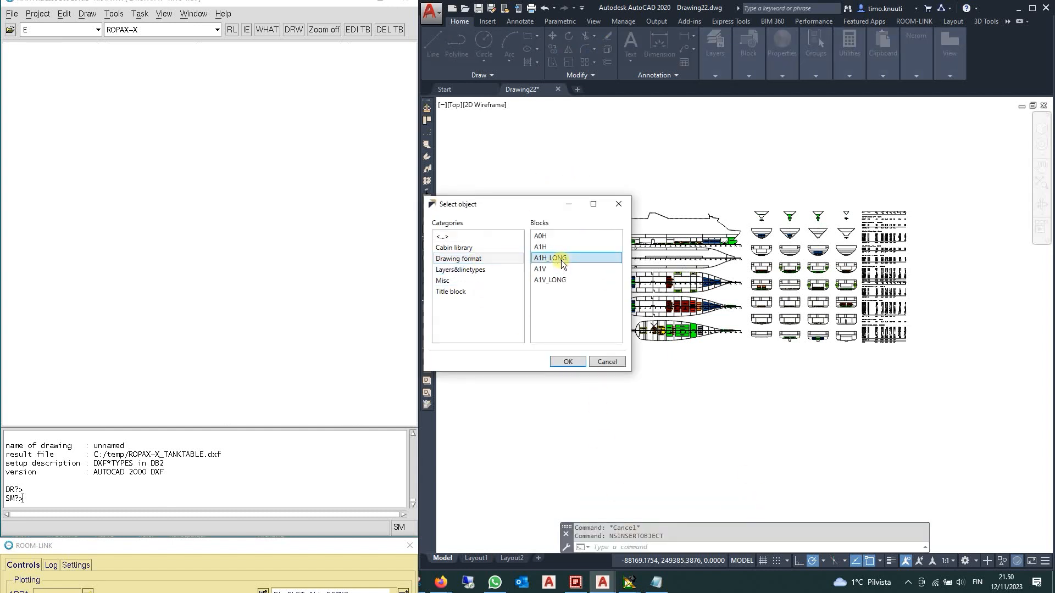
left_click(911, 381)
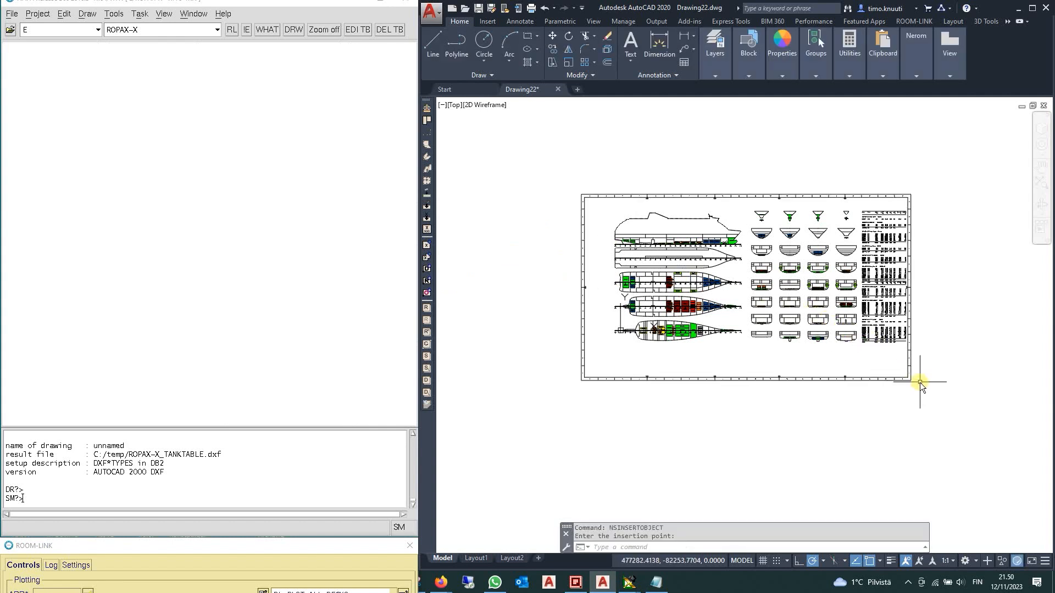
- Shift the drawing frame slightly down and to the right by its lower-right corner grip
left_click(909, 376)
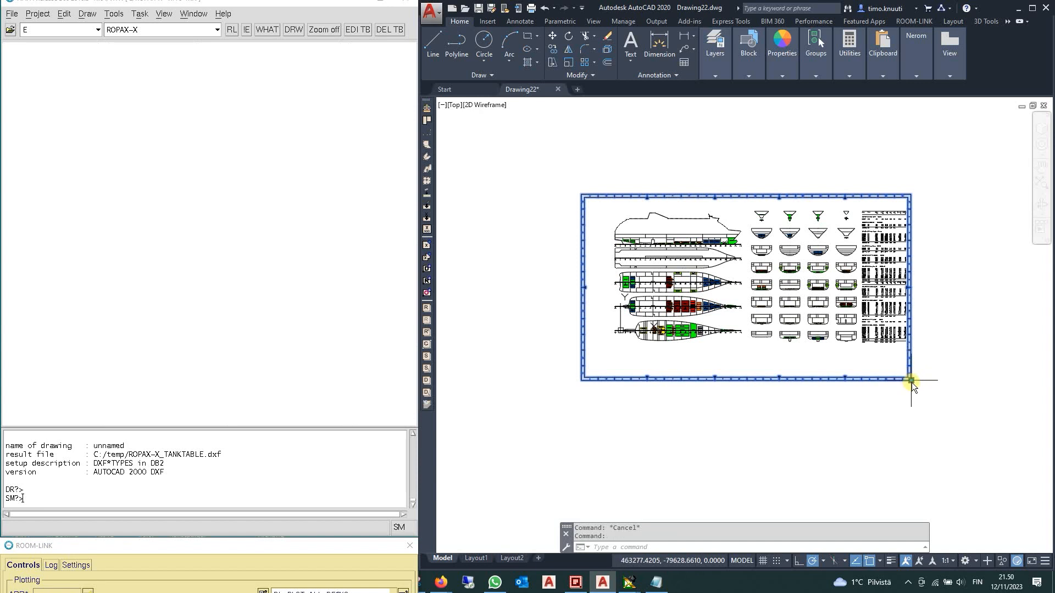
left_click(911, 382)
left_click(918, 390)
key("Escape")
- Insert the NEROM TITLE BLOCK with NSINSERTOBJECT into the lower-right corner of the drawing frame
right_click(615, 377)
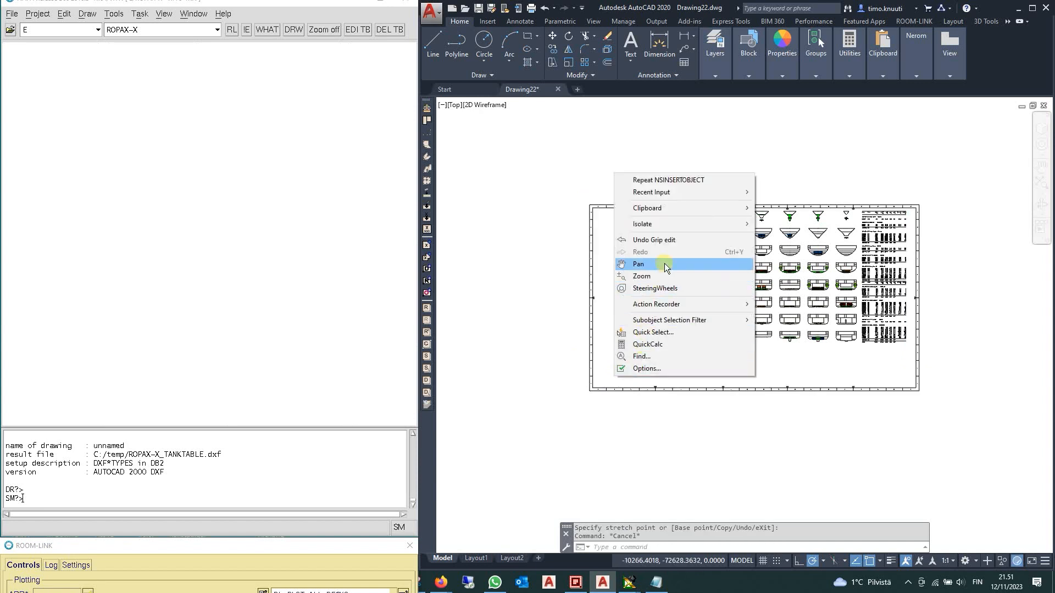
left_click(665, 180)
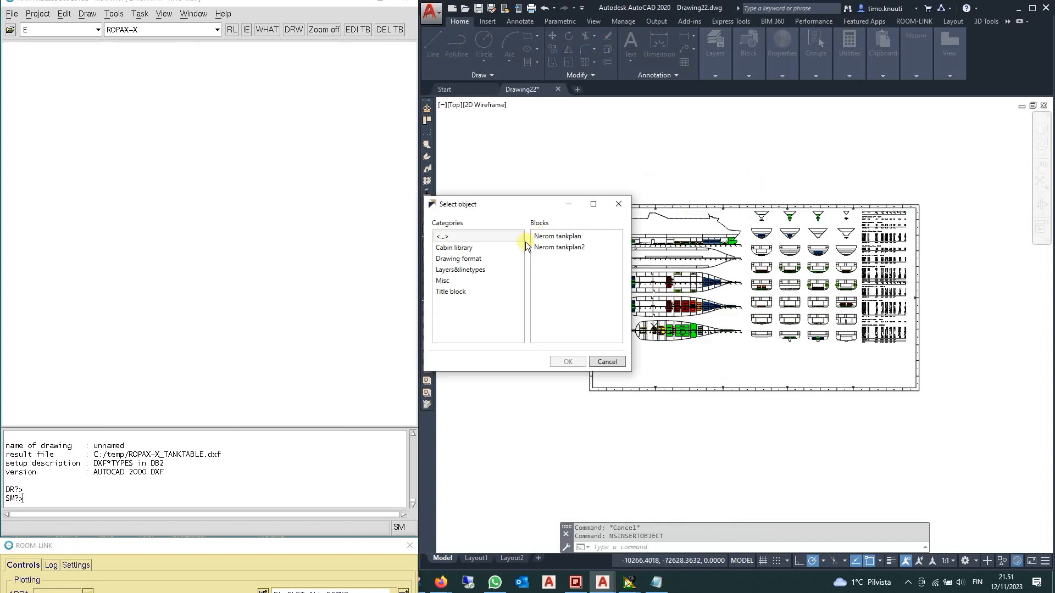
left_click(447, 292)
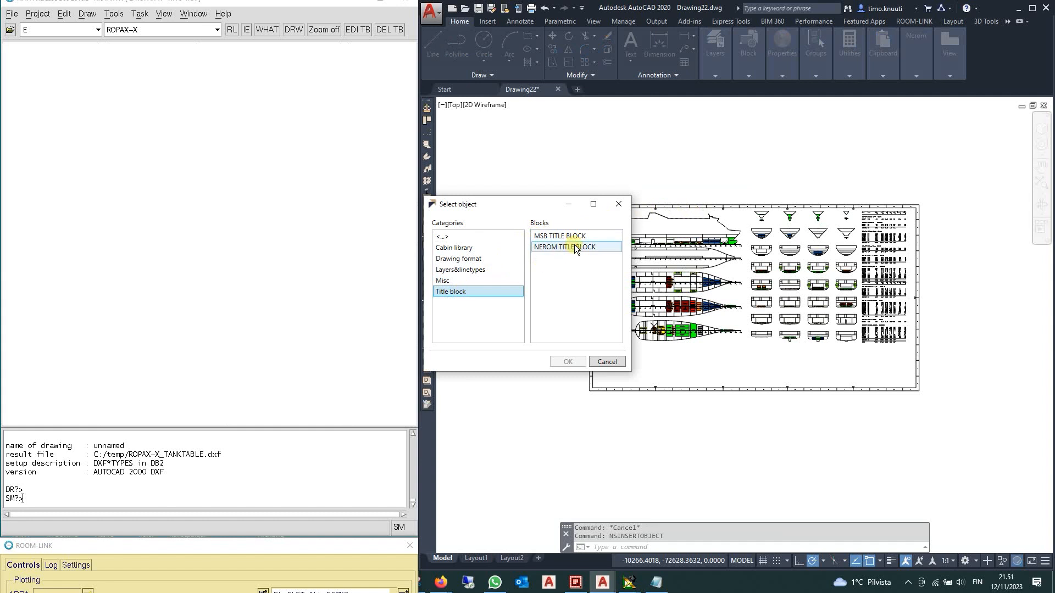
double_click(576, 248)
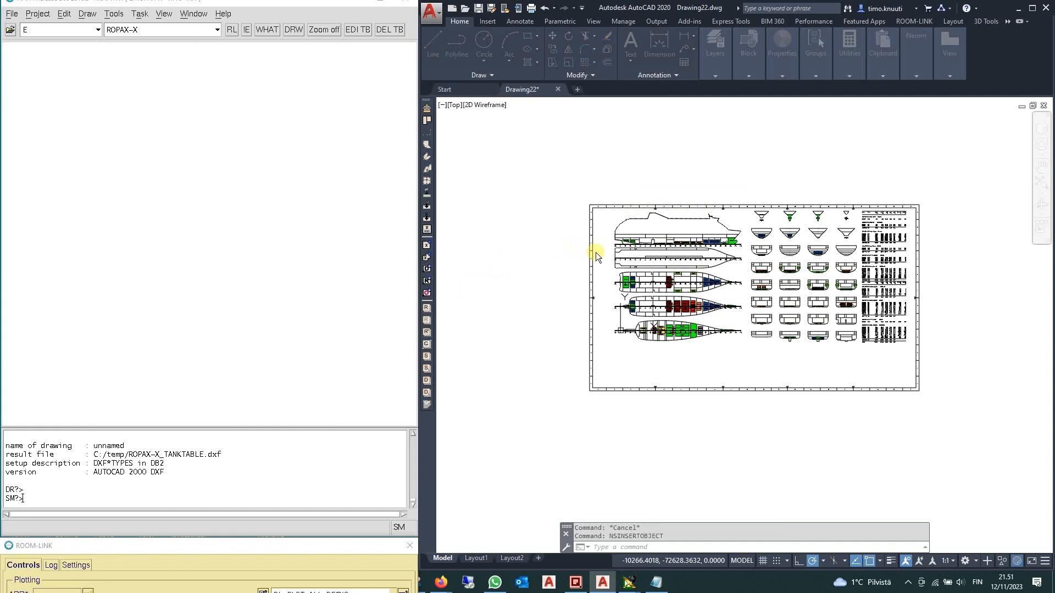
left_click(916, 387)
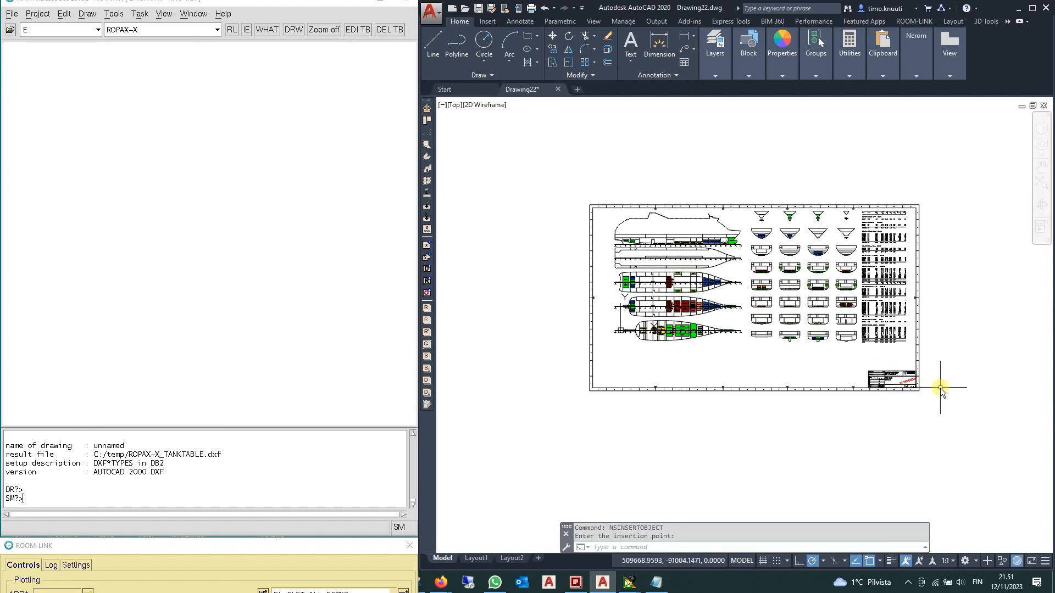
scroll(921, 378, "up", 4)
scroll(921, 378, "down", 4)
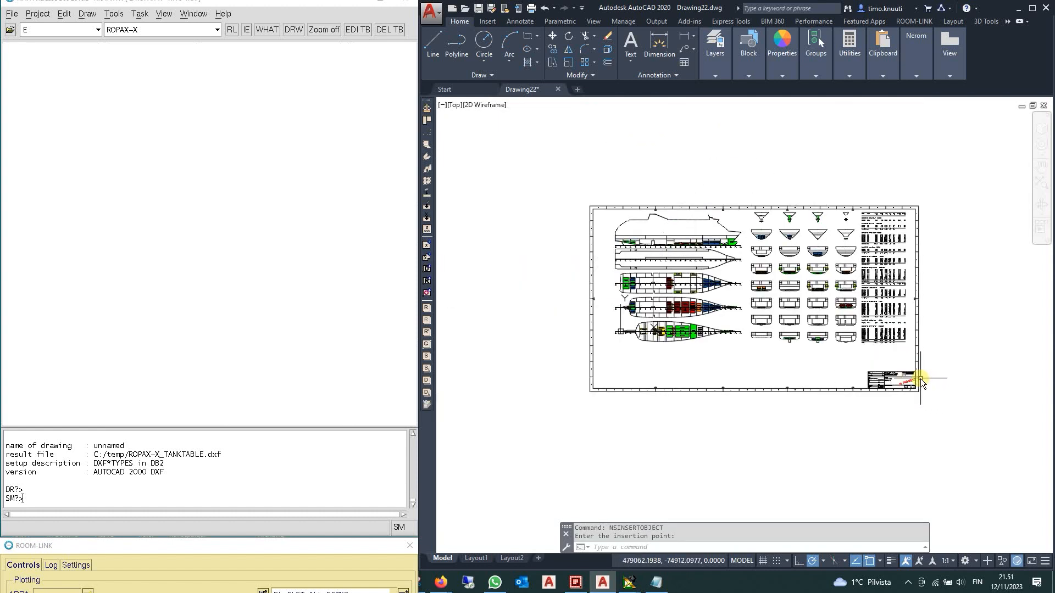
key("Escape")
scroll(862, 364, "up", 3)
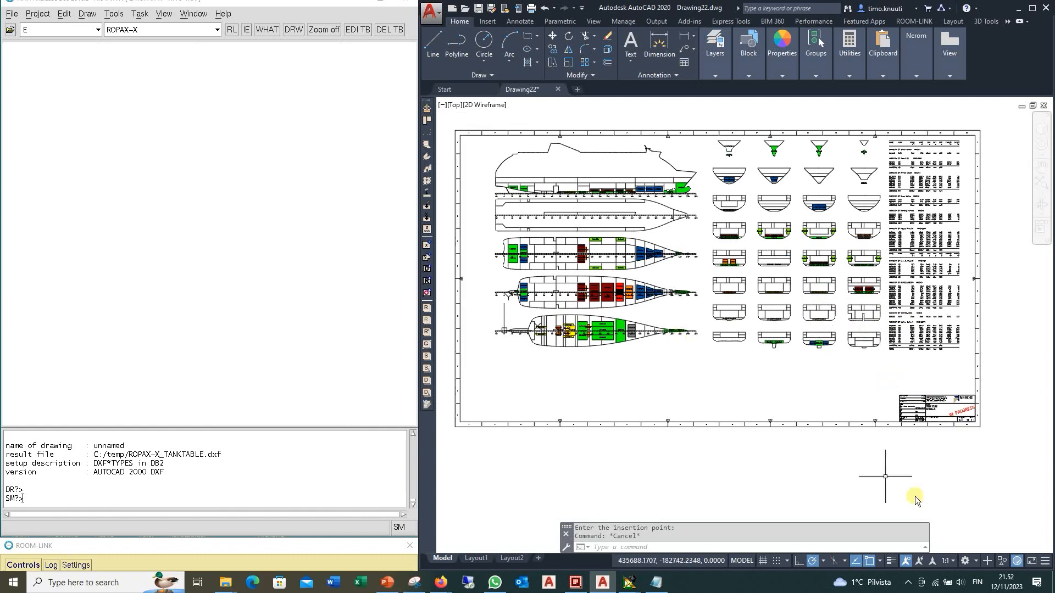
- Define a section link from the NAPA commands DR and LEGEND PURP SELECT TYPE=L / NCOL=3 TH=2, with name suffix PURPOSES
left_click(427, 108)
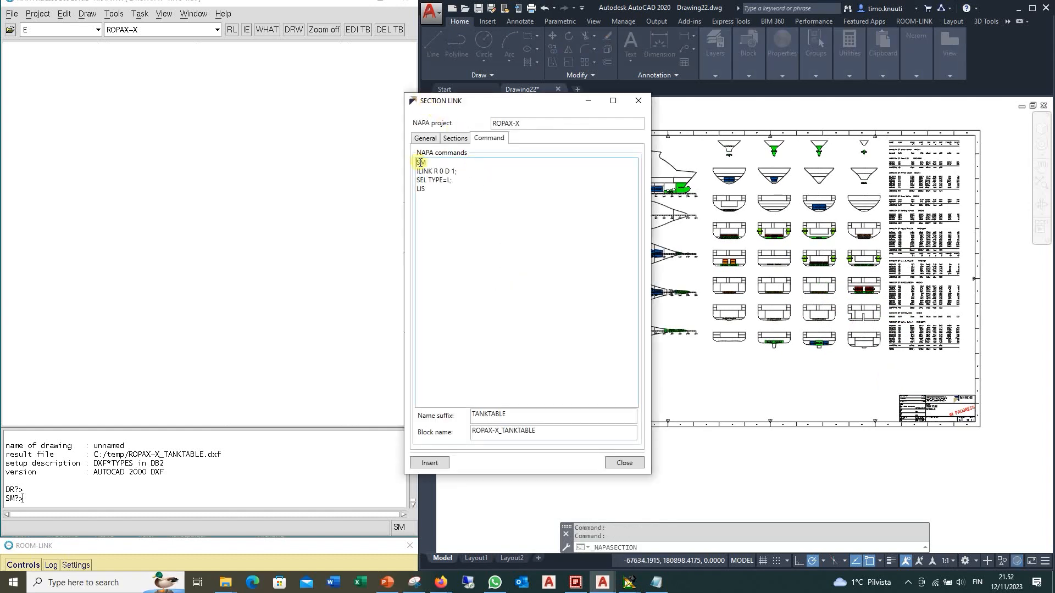
left_click_drag(419, 161, 456, 197)
type("DR LEGEND PURP SELECT TYPE=L / NCOL=3 TH=2")
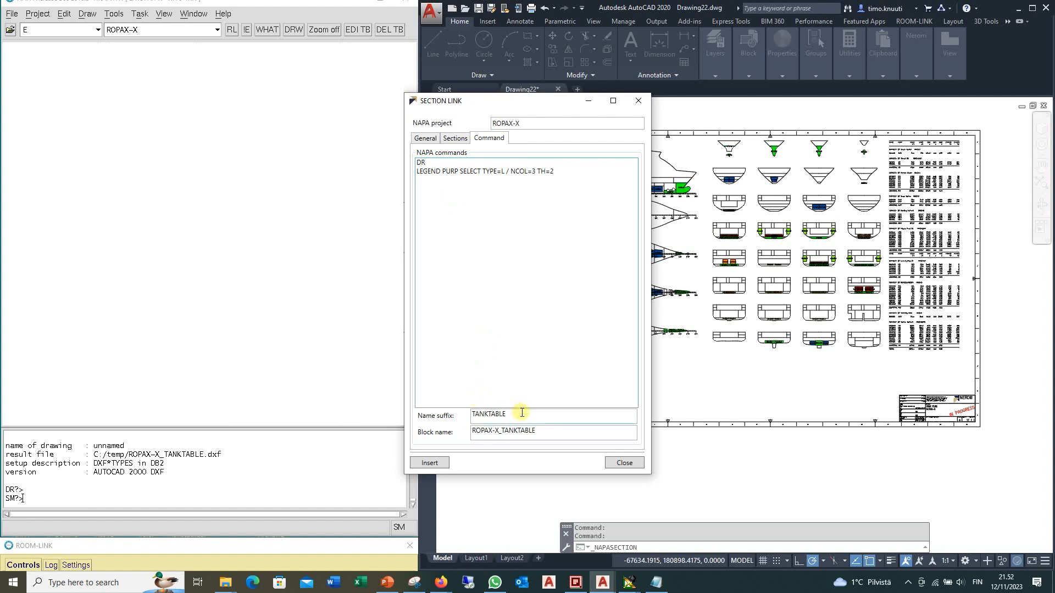
left_click_drag(518, 414, 475, 412)
type("PURPOSE")
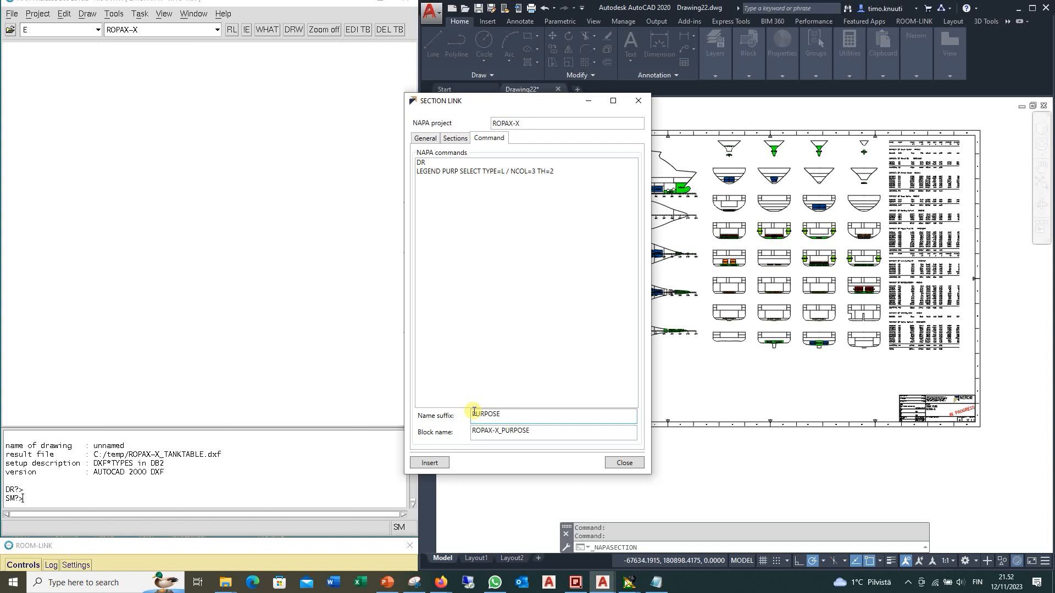
type("S")
- Insert the purpose legend below the bow of the lowest deck plan, using default scale and rotation
left_click(434, 464)
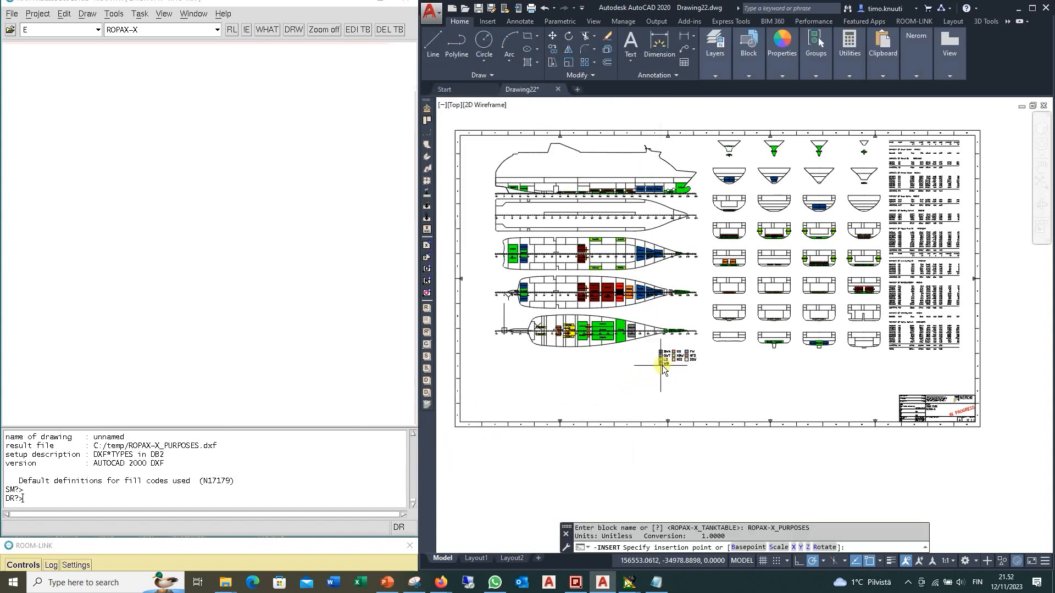
scroll(665, 360, "up", 2)
scroll(662, 366, "up", 2)
left_click(664, 349)
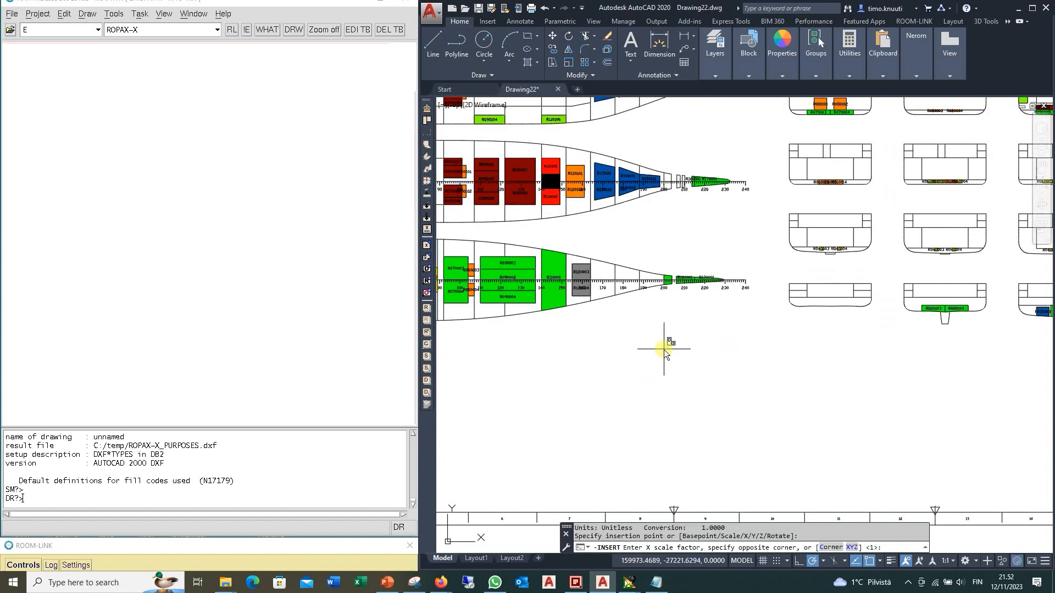
key("Return")
key("Return")
key("Return")
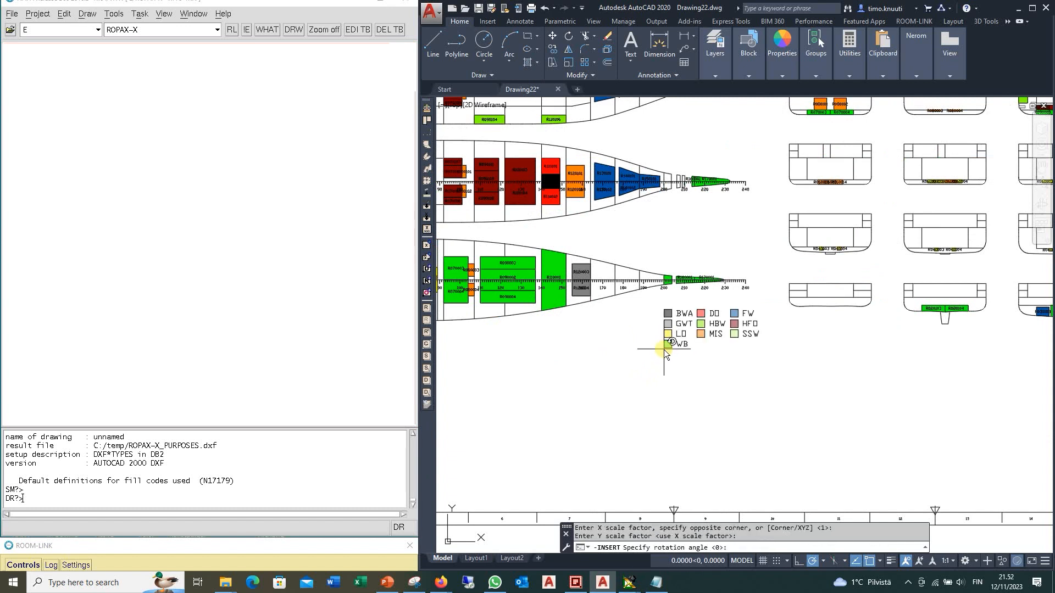
scroll(663, 351, "down", 5)
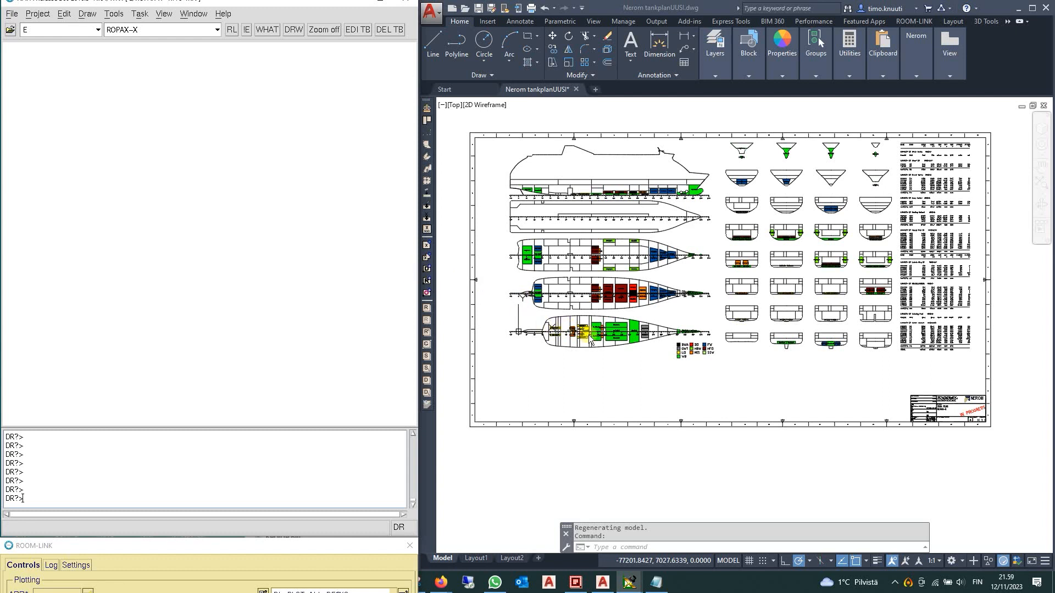
- Switch to the NAPA text editor with WB_CHANGES and run its room definitions for R090002, R090003 and R090004
scroll(600, 340, "up", 10)
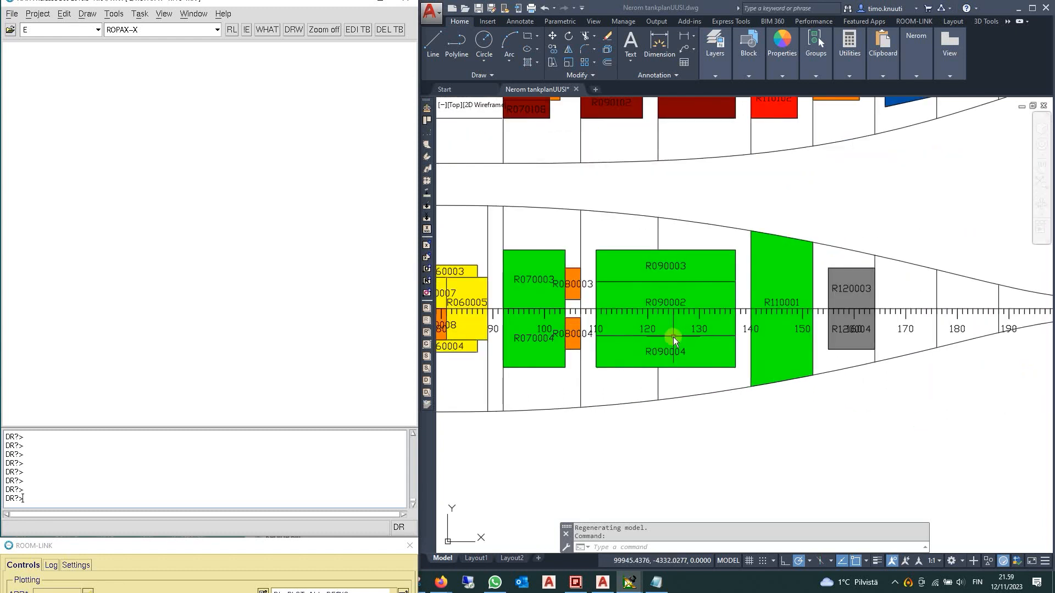
left_click(629, 582)
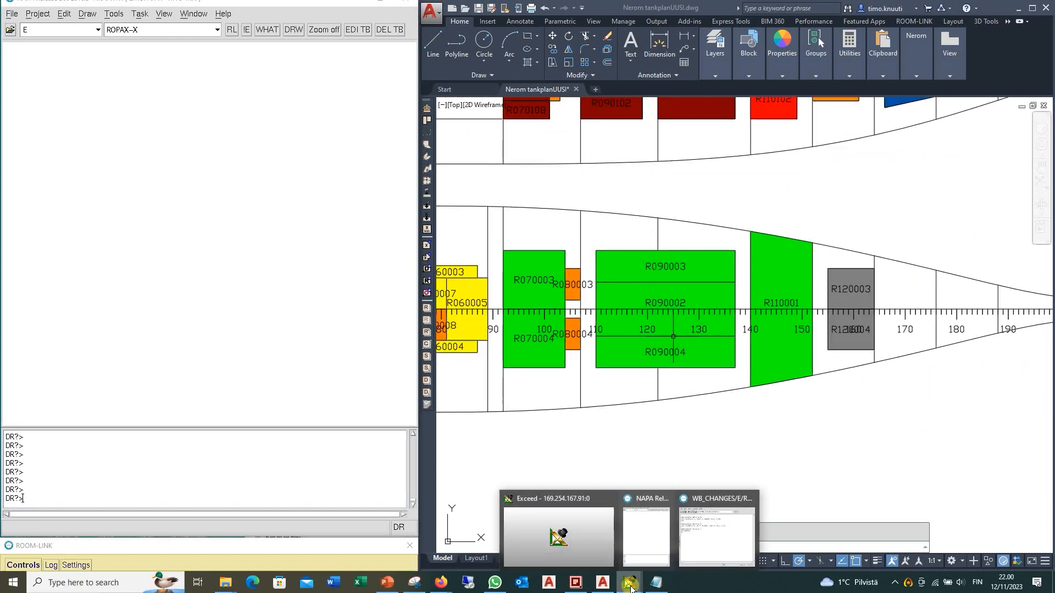
left_click(721, 542)
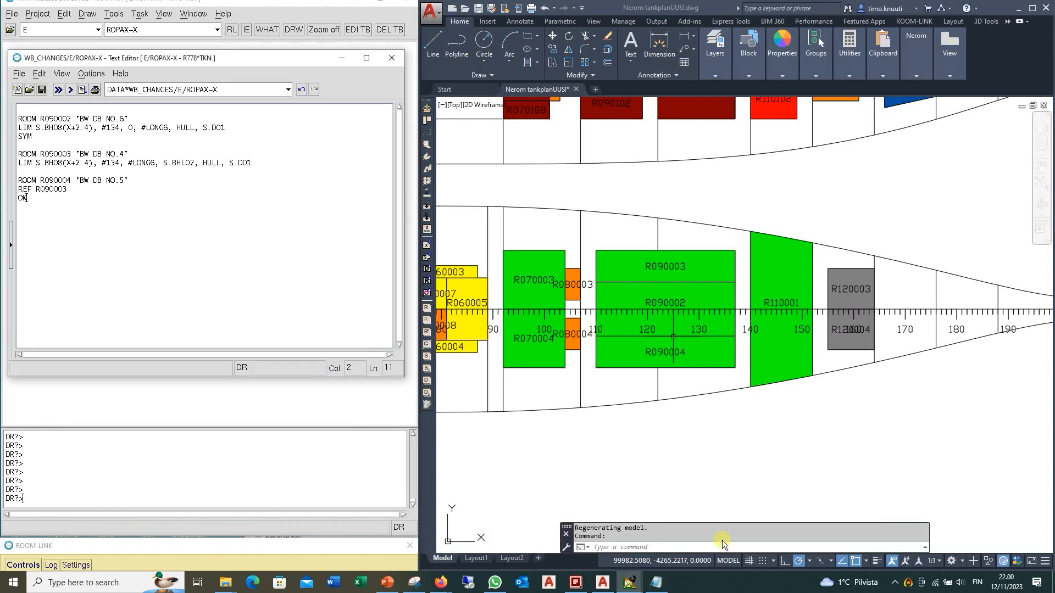
left_click(17, 121)
left_click_drag(17, 121, 13, 208)
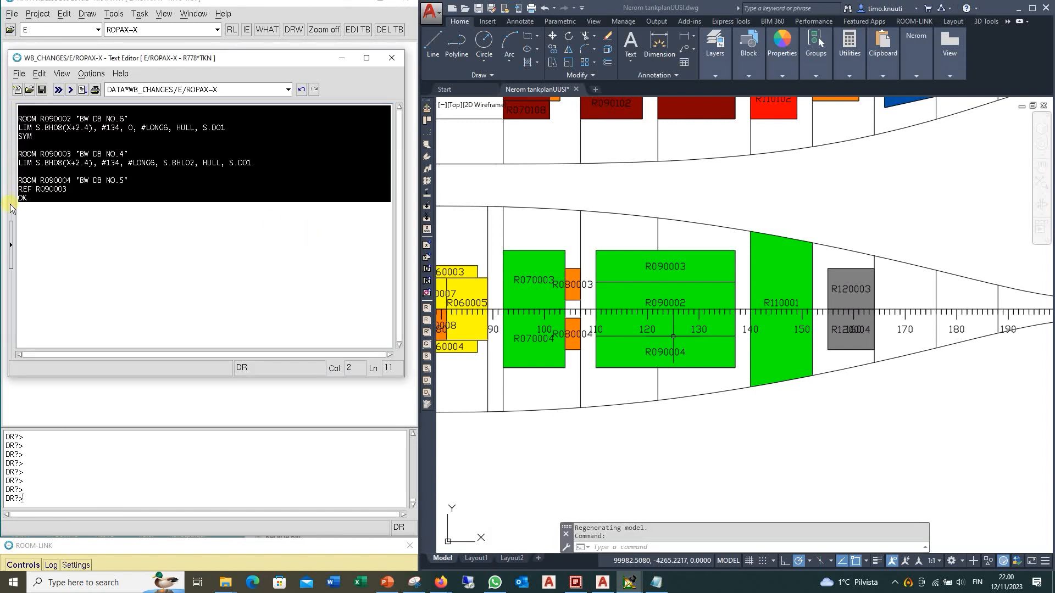
left_click(81, 90)
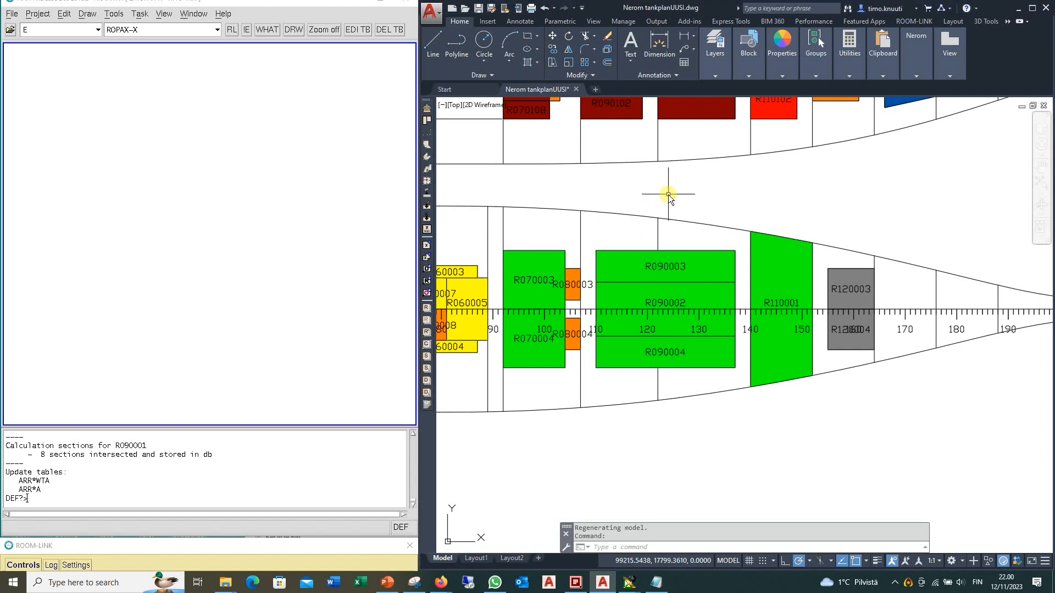
- Update the linked NAPA sections in the AutoCAD tank plan with UPDNAPASECTIONS
type("UPD")
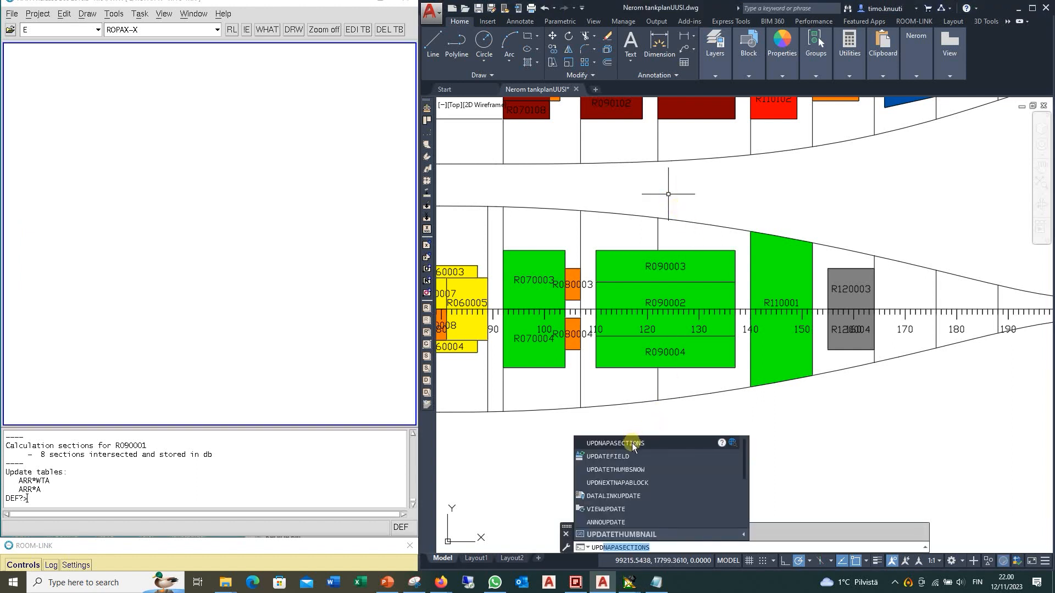
left_click(615, 444)
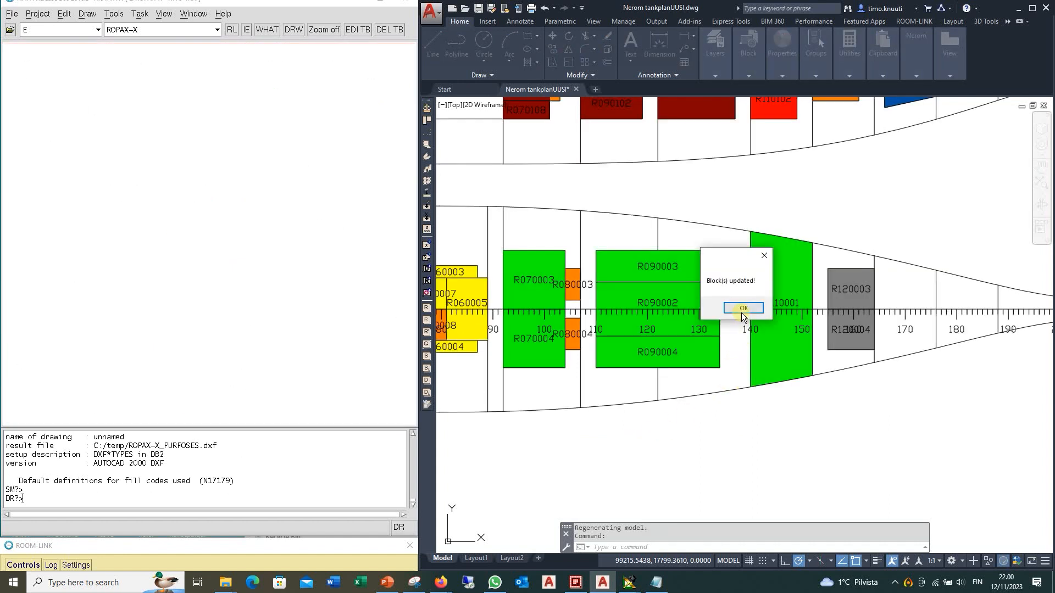
left_click(742, 308)
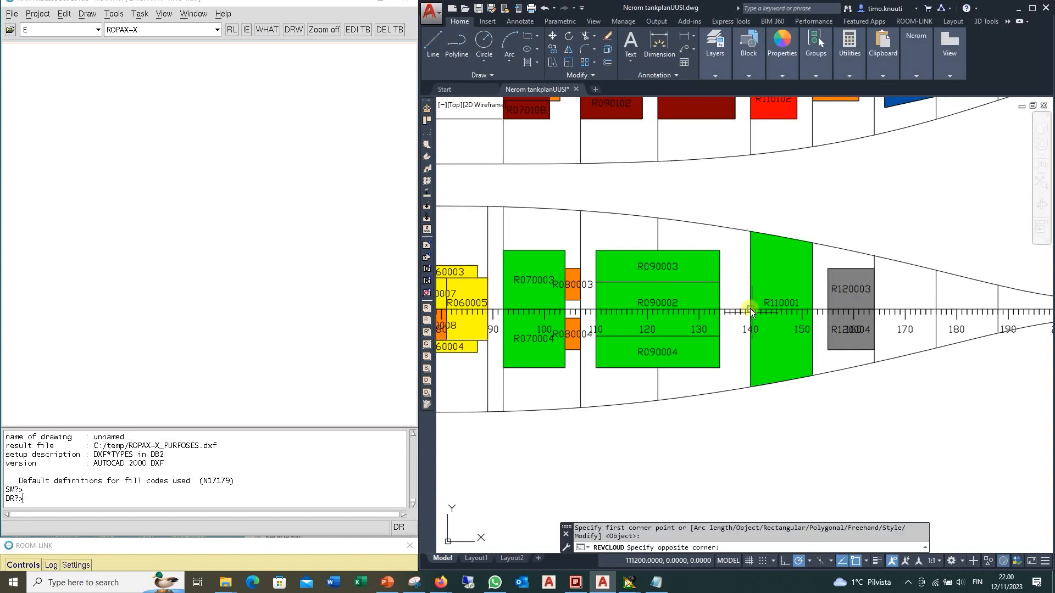
- Draw revision clouds at the forward end of tanks R090002–R090004 in the deck plan and around their table rows, colouring the table cloud magenta
left_click(760, 420)
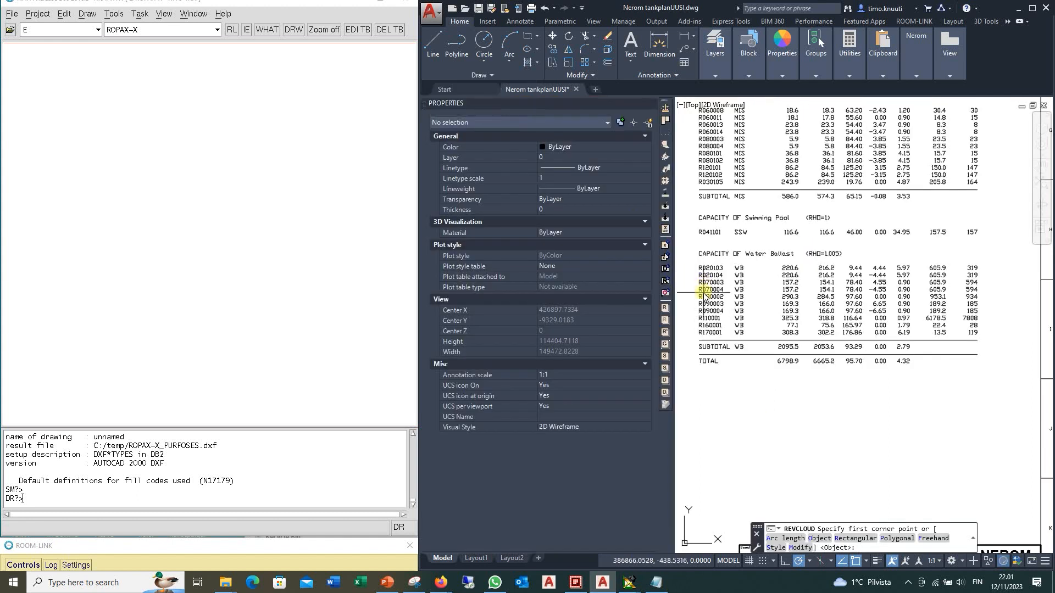
left_click(694, 293)
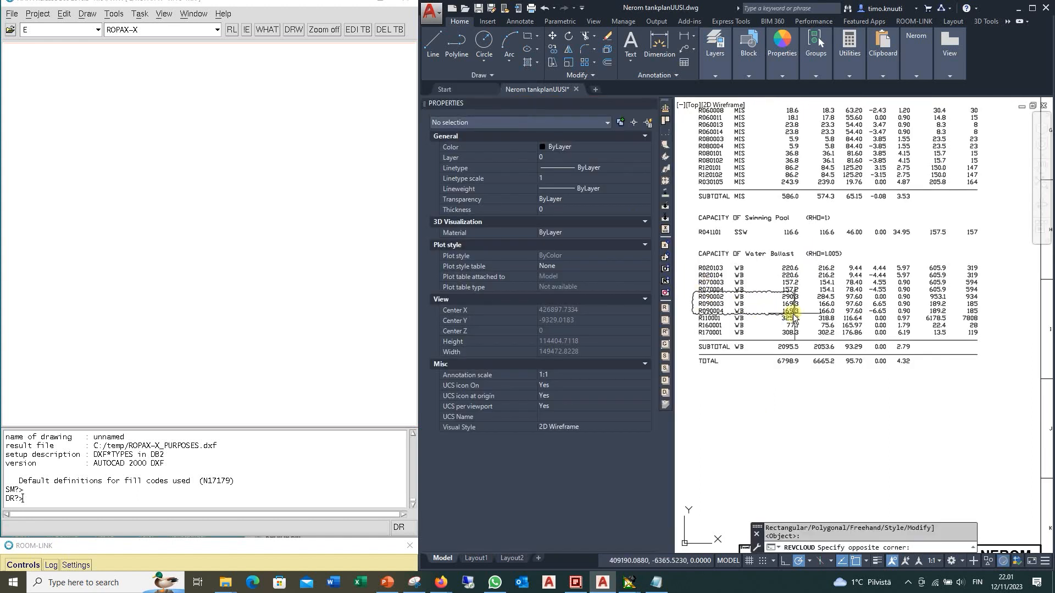
left_click(985, 321)
left_click(591, 147)
left_click(561, 226)
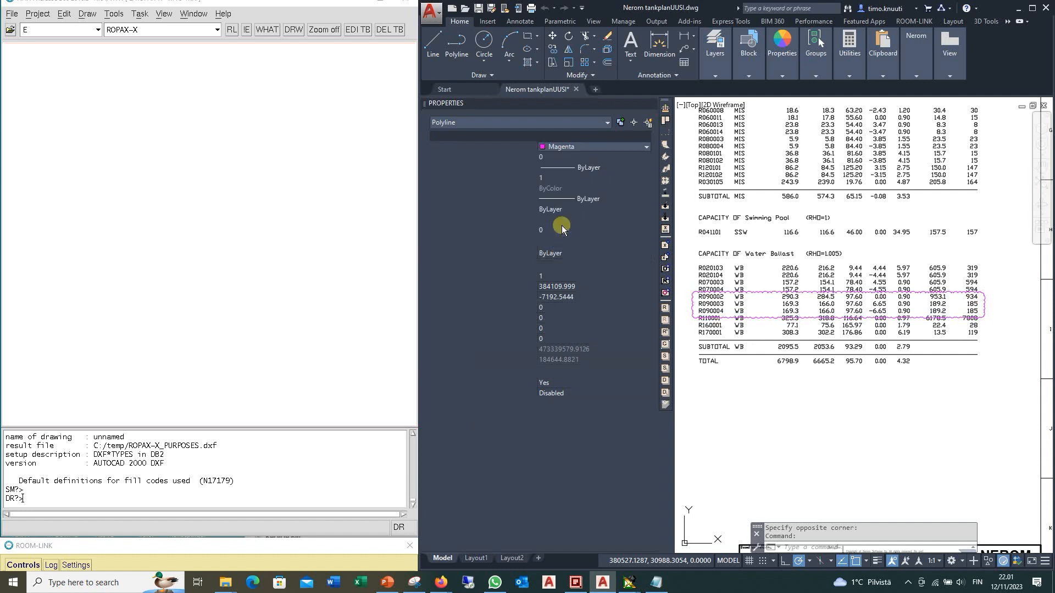